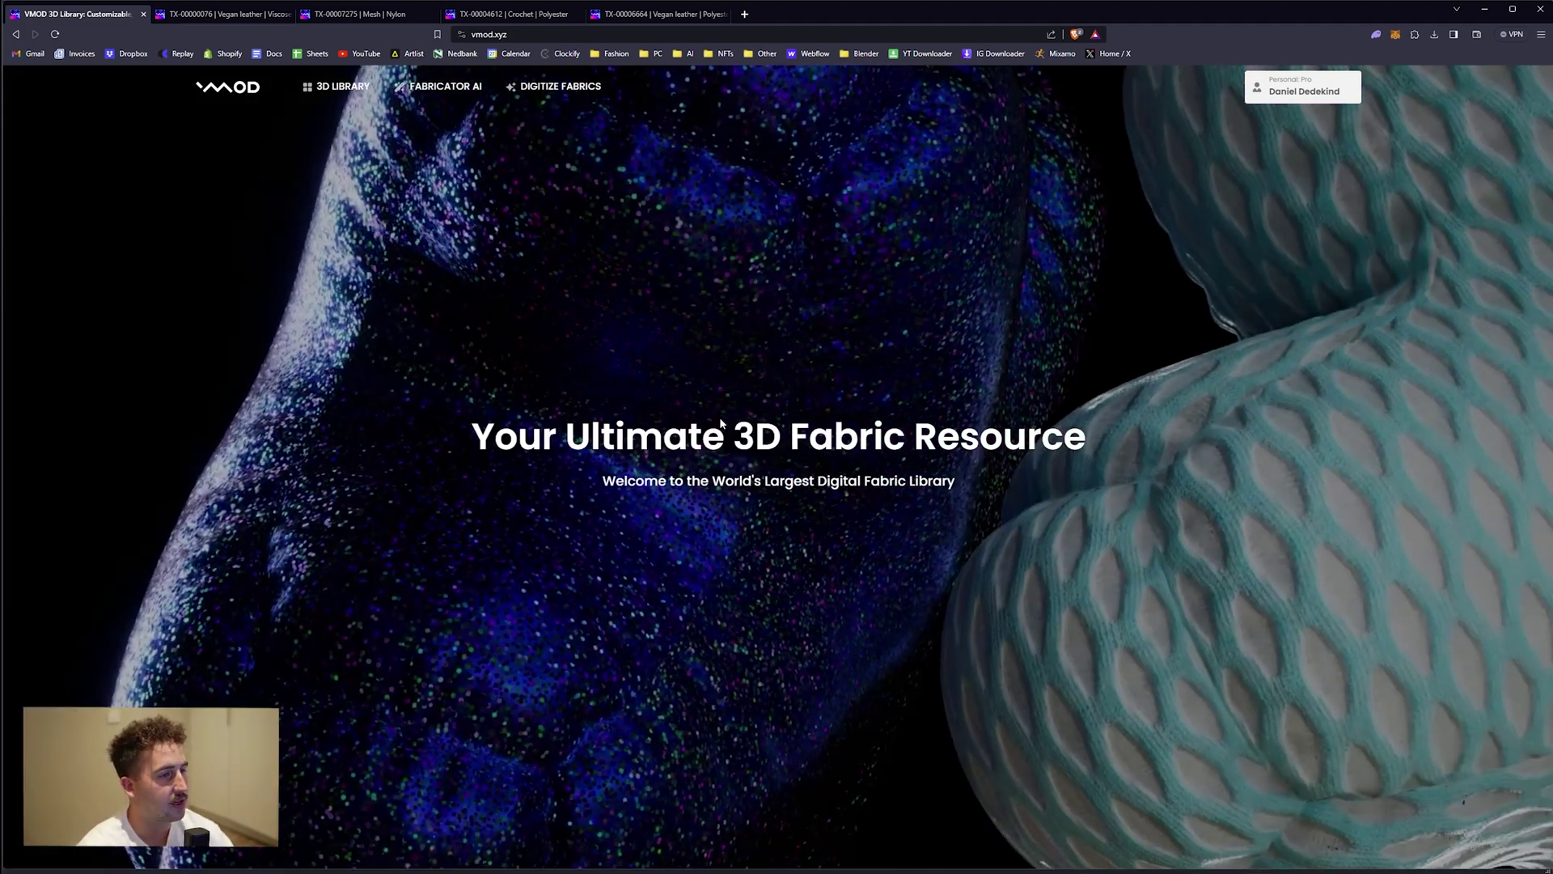
Step: Go to the VMOD 3D Library's Textures page
scroll(1010, 418, "down", 5)
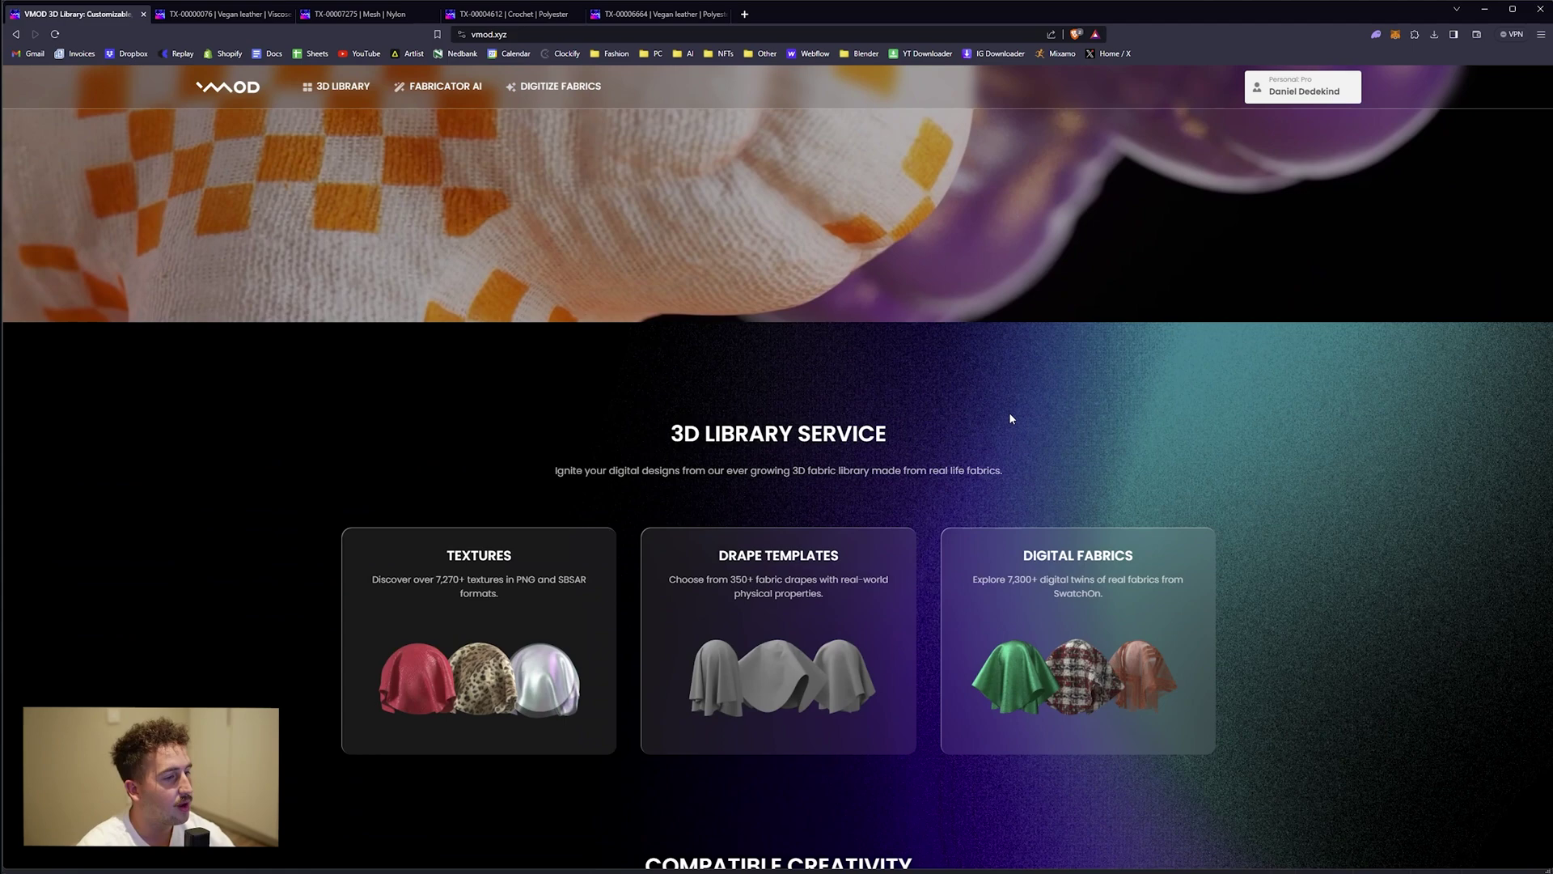
scroll(1011, 416, "down", 3)
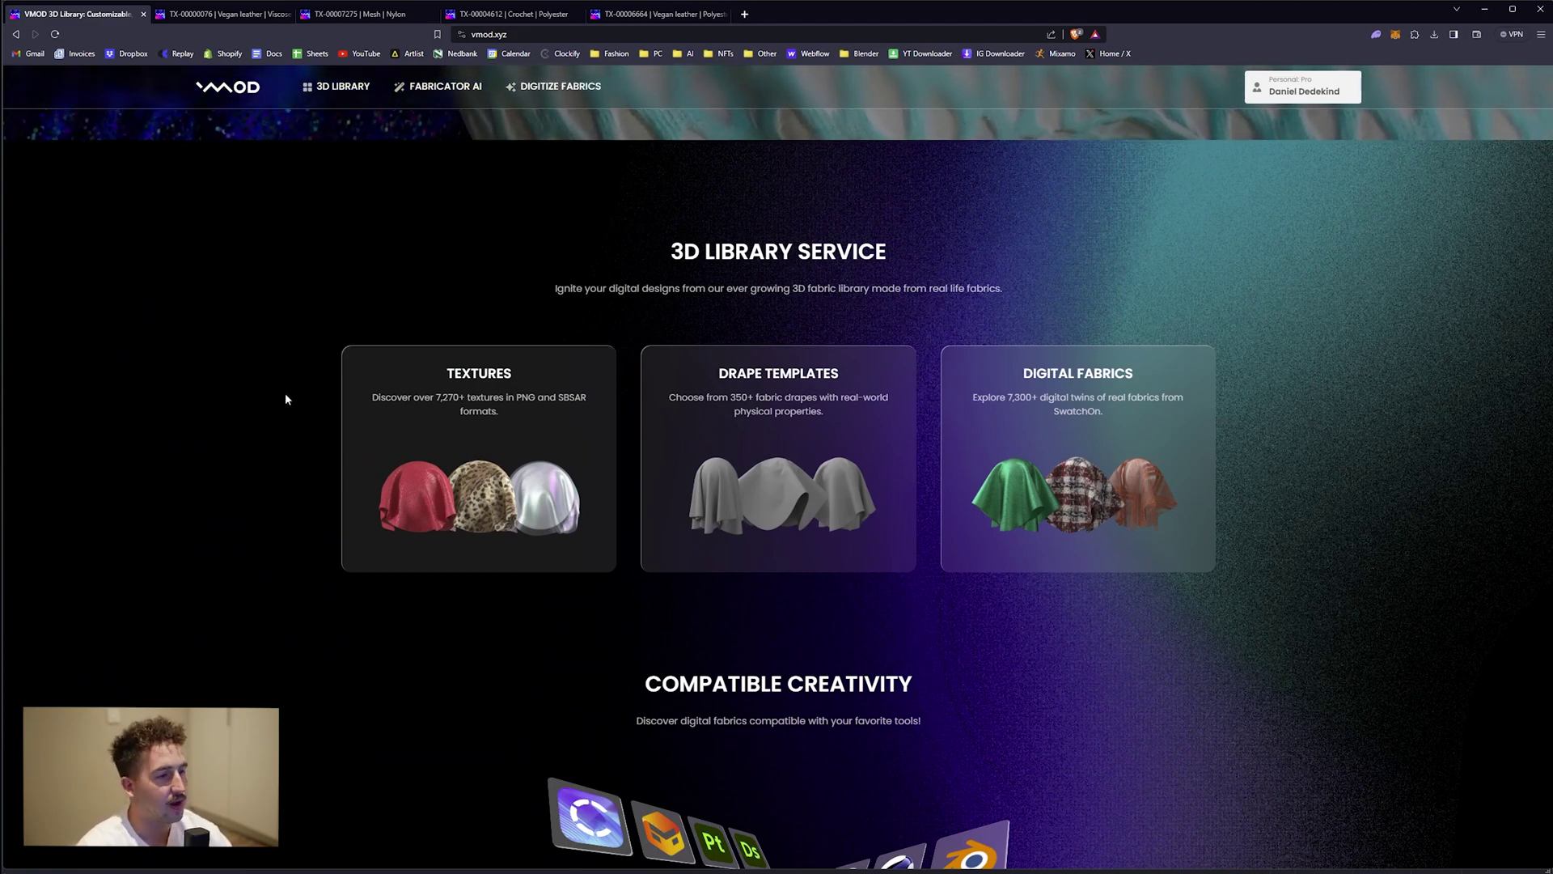
scroll(285, 396, "down", 3)
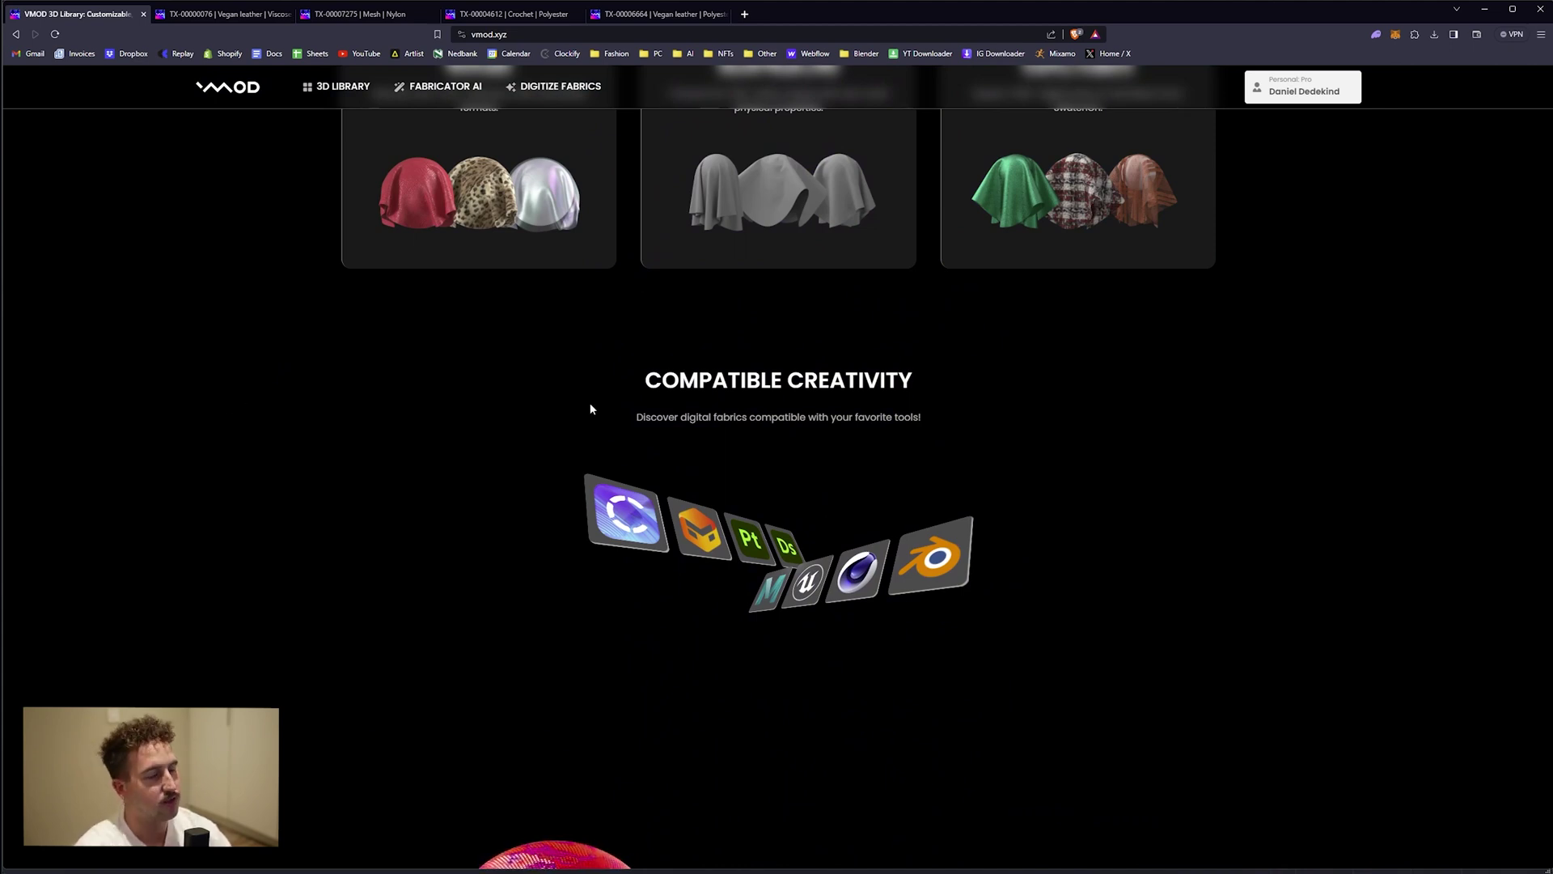
scroll(403, 357, "down", 2)
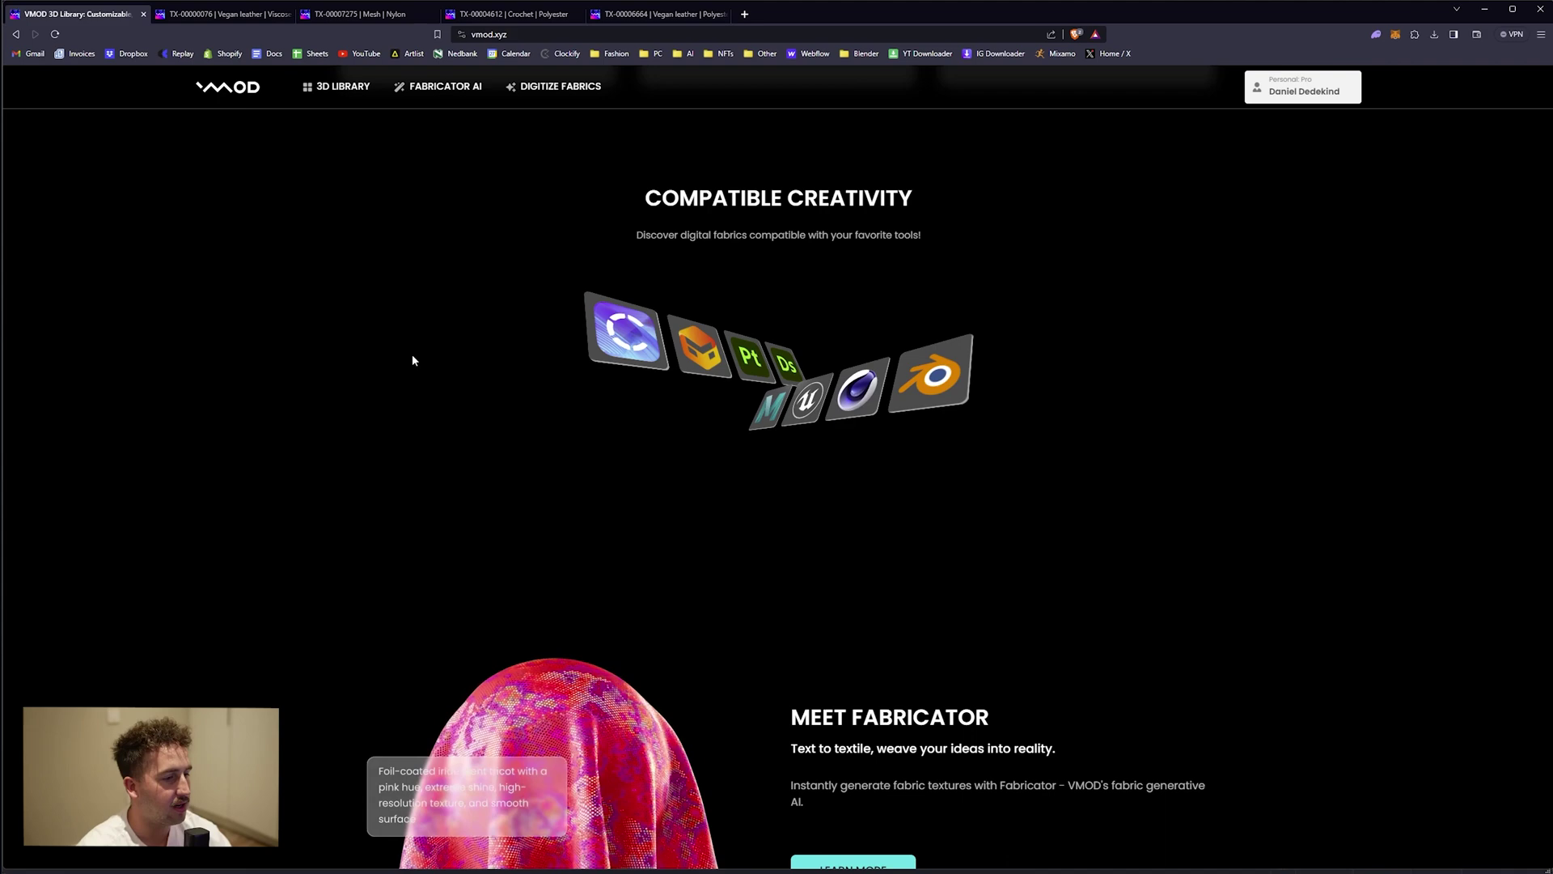
scroll(413, 360, "down", 4)
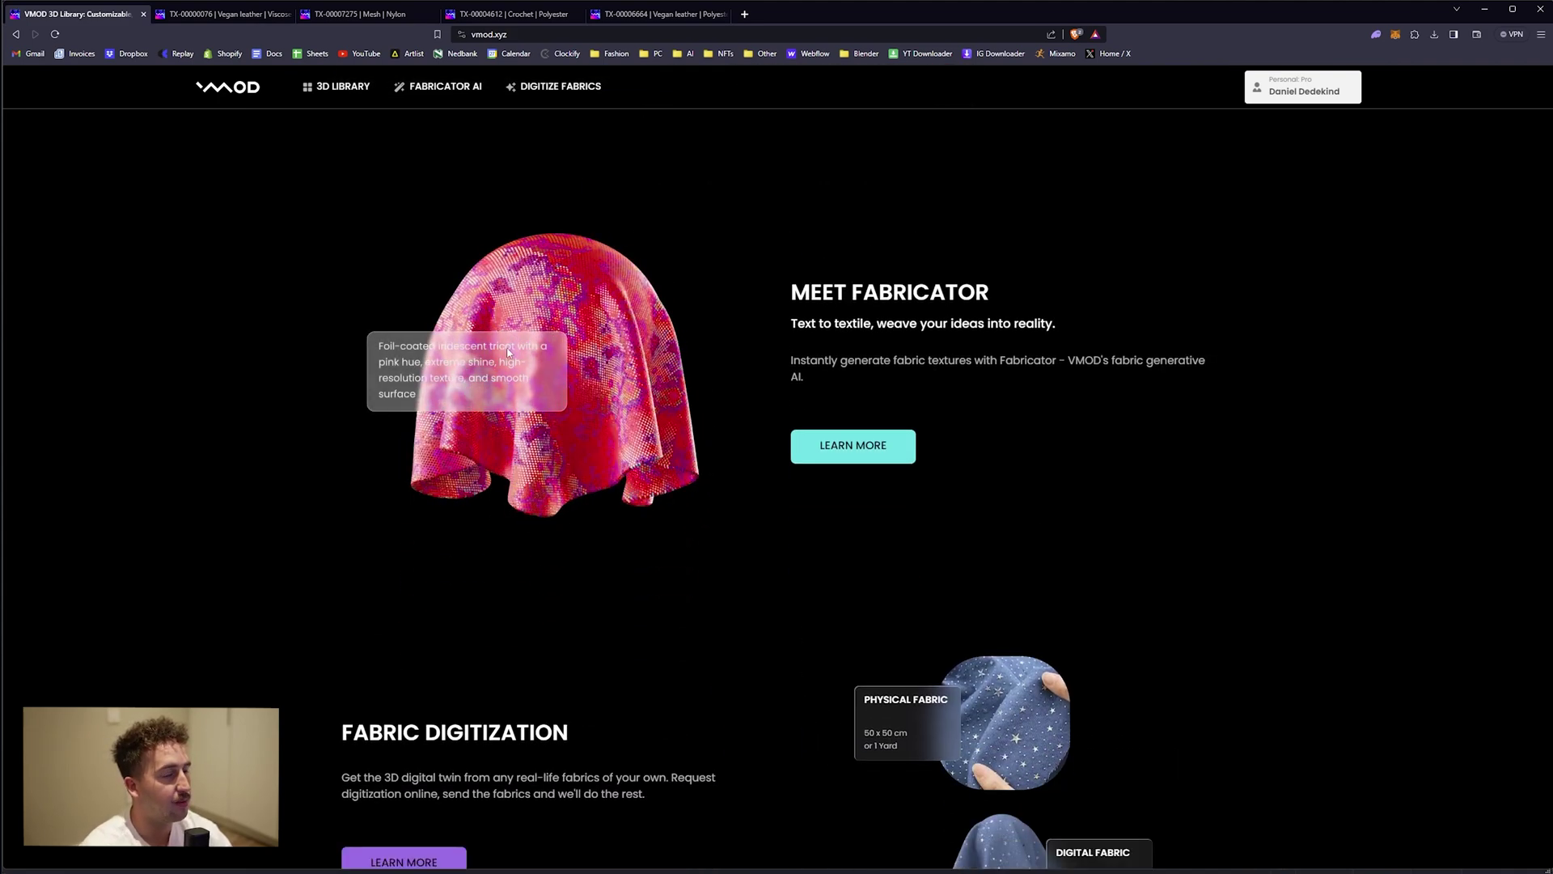
scroll(684, 433, "down", 1)
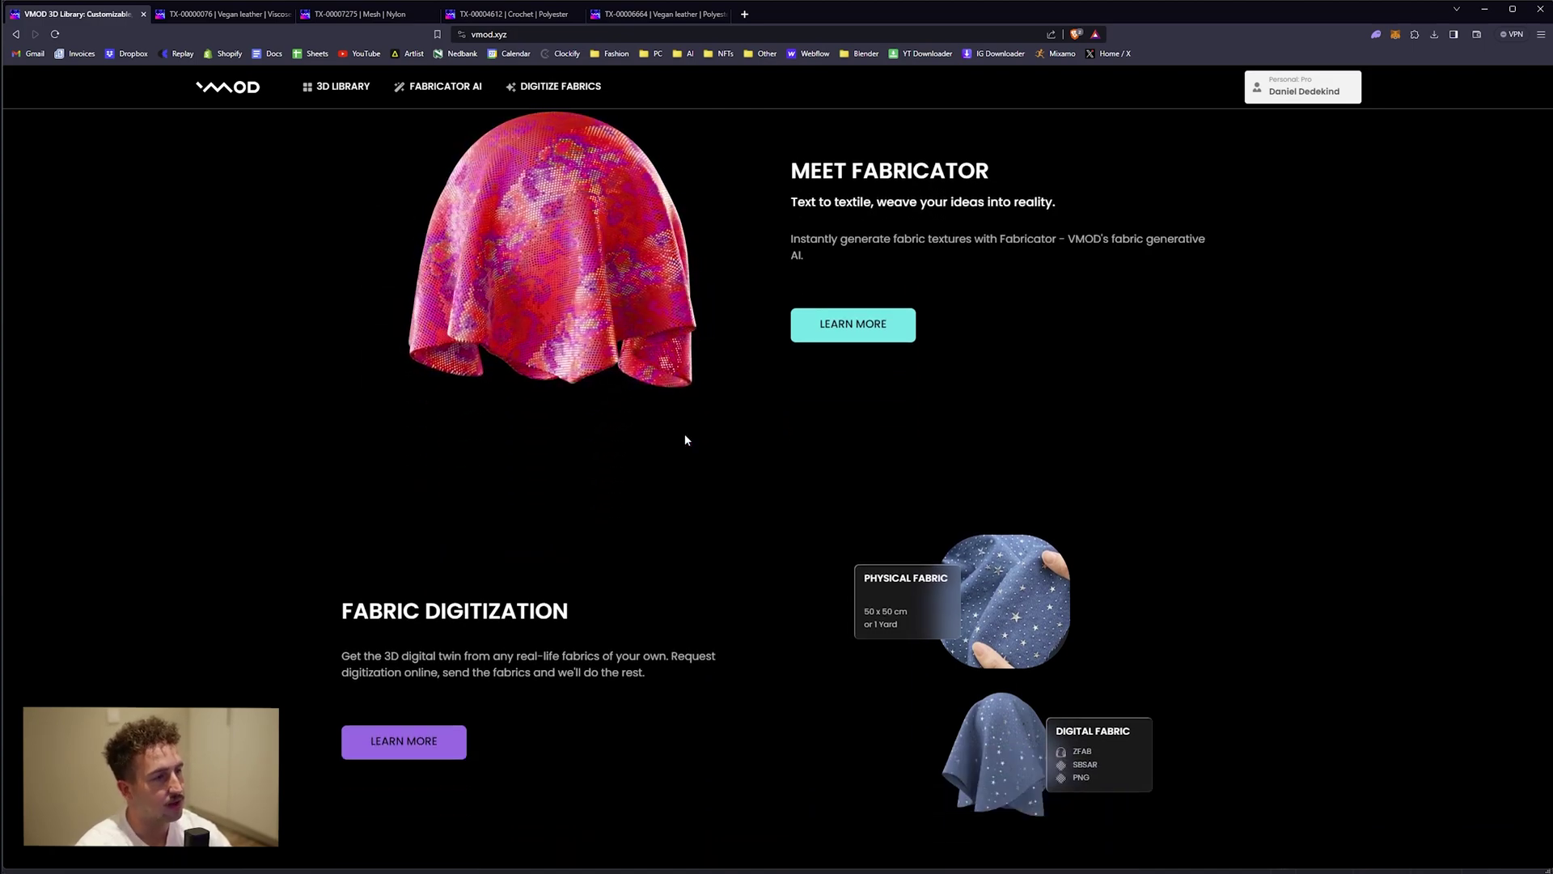
scroll(696, 429, "up", 10)
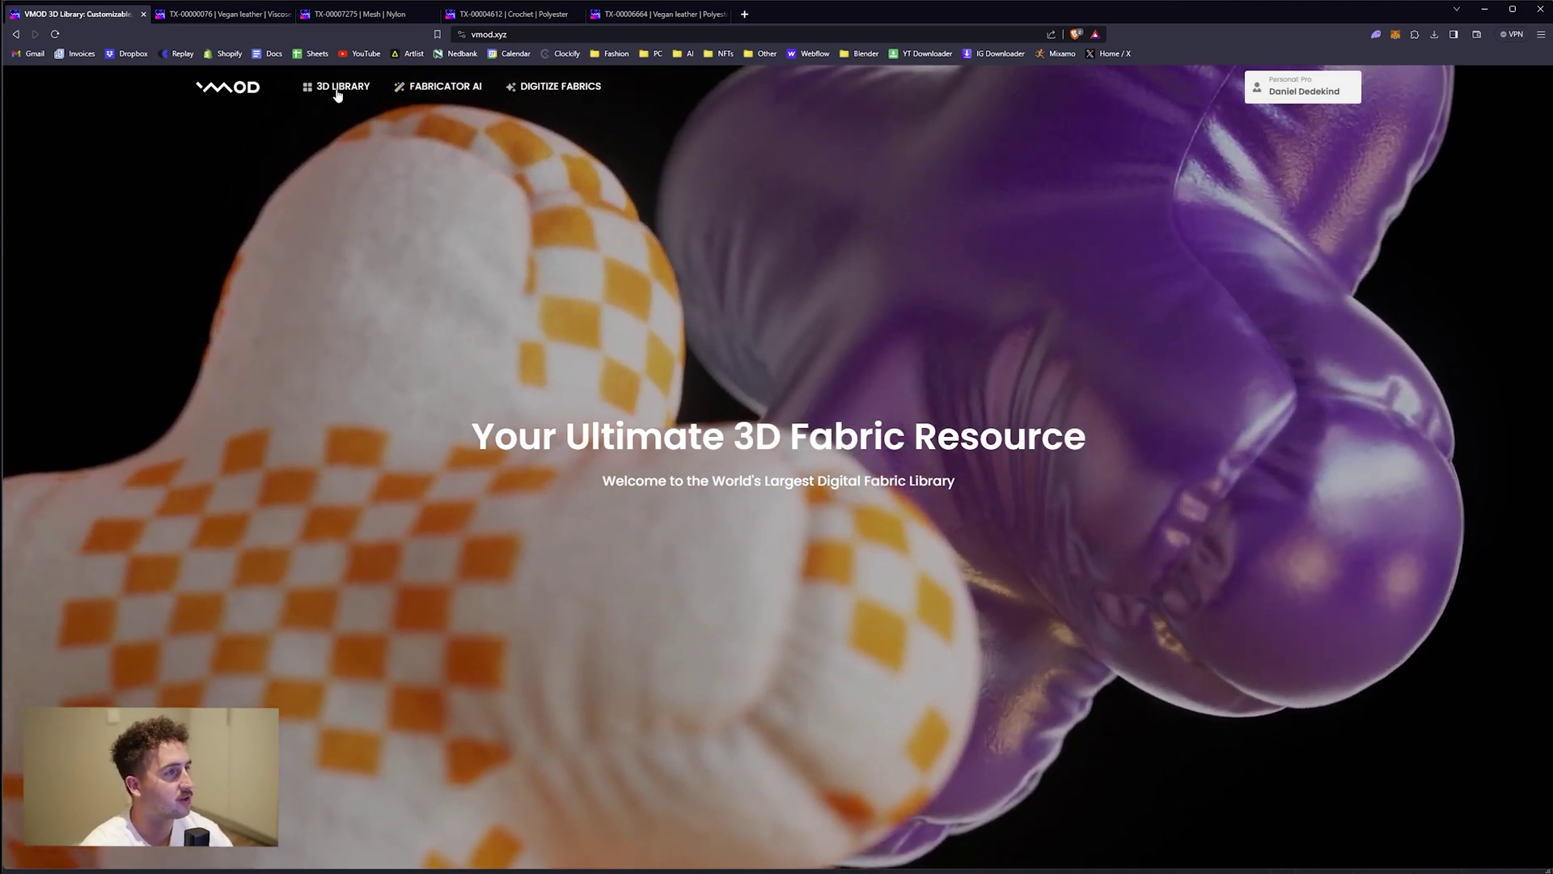
mouse_move(338, 95)
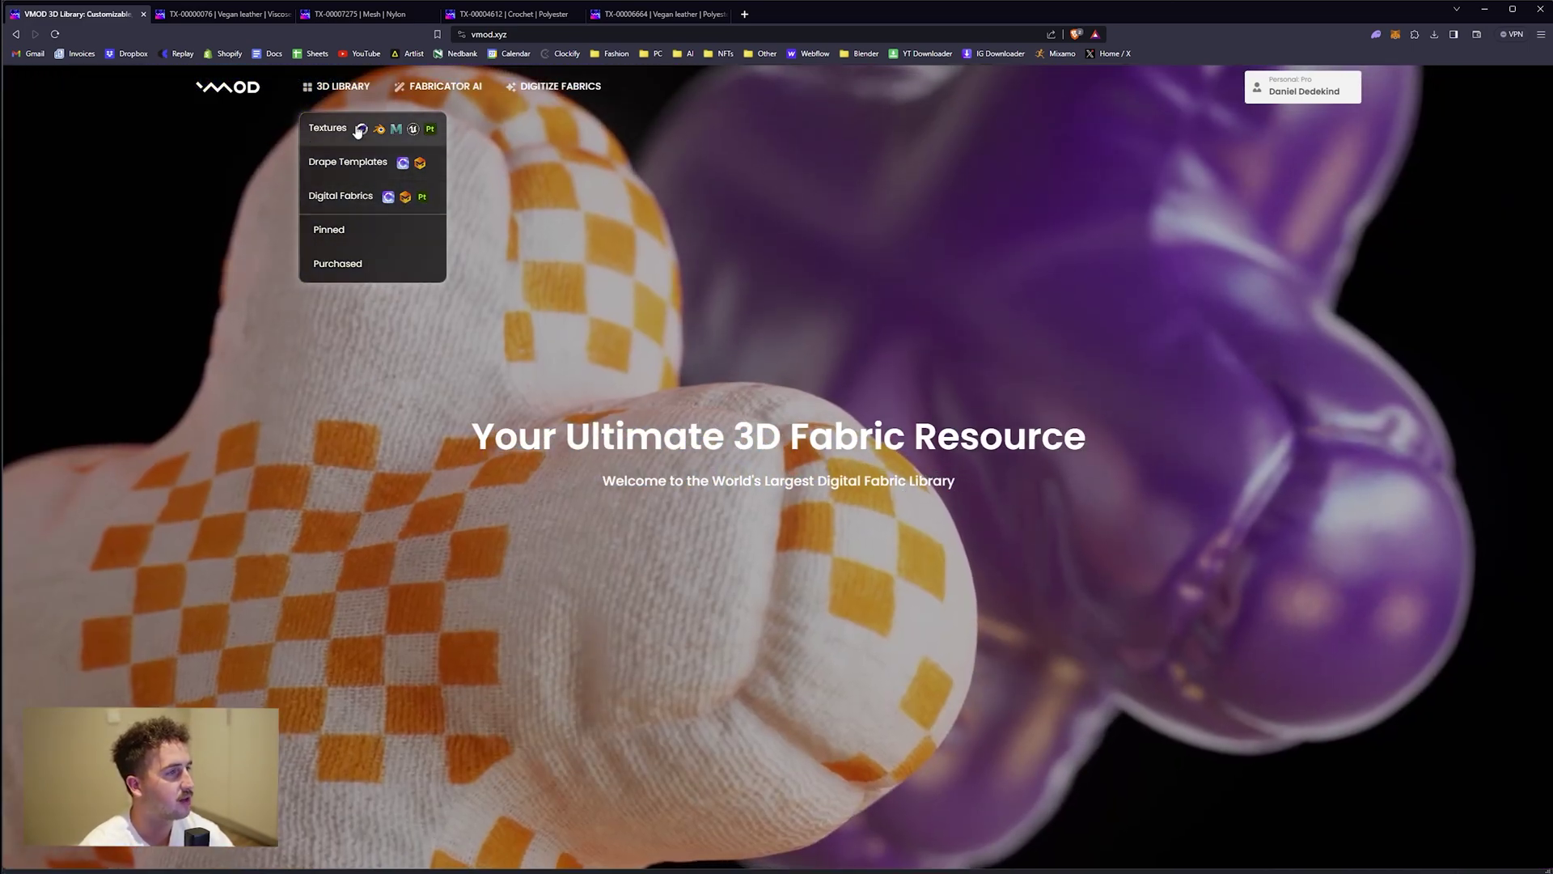
left_click(390, 128)
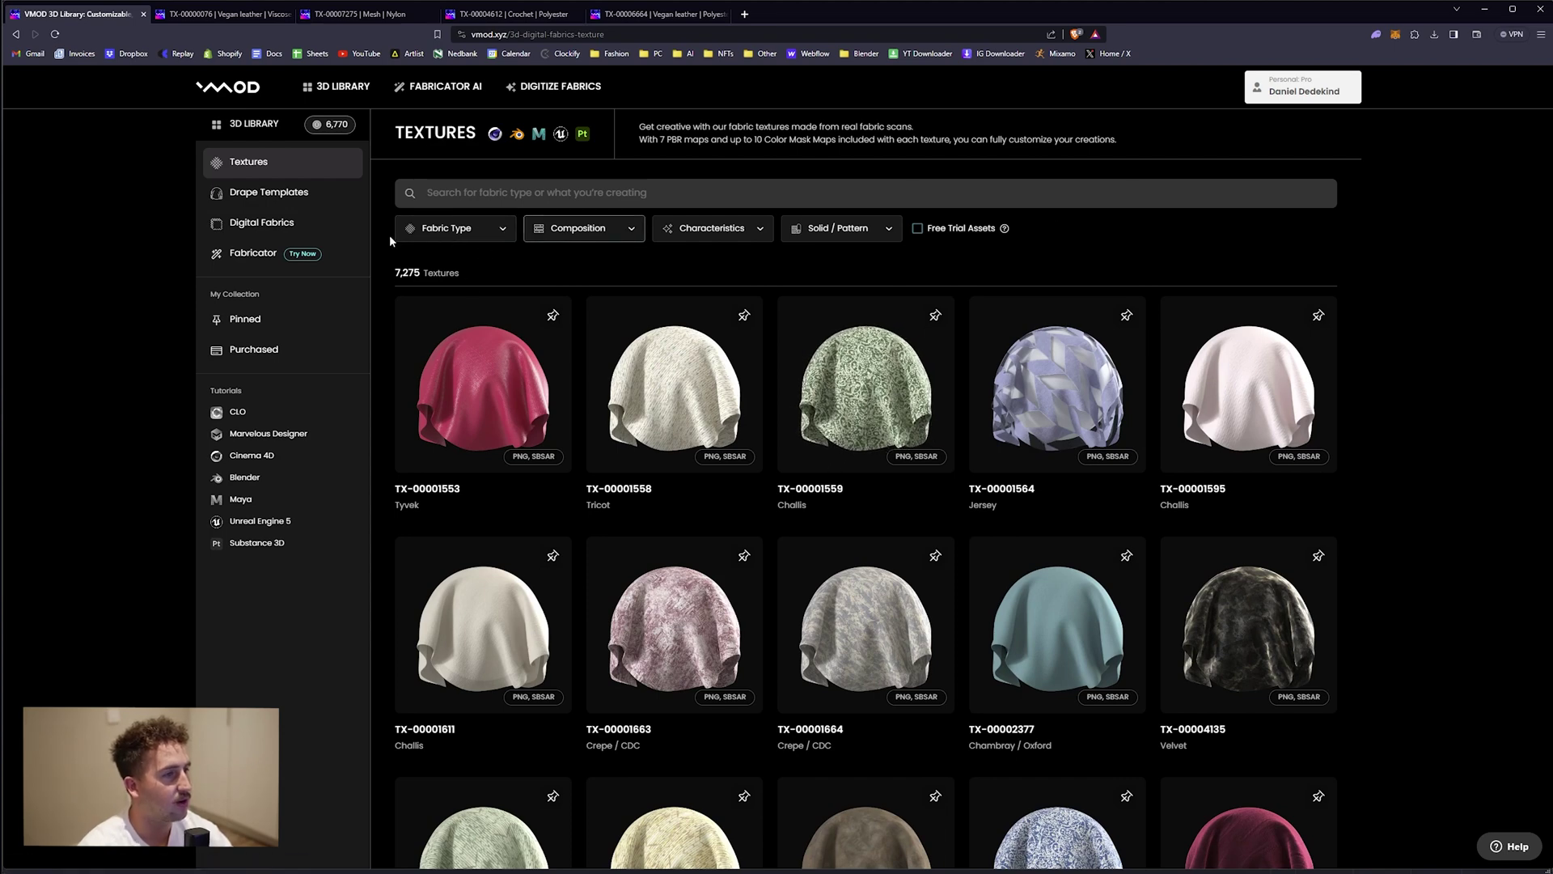
Step: Browse the Fabric Type, Composition, Characteristics and Solid / Pattern filter options
left_click(480, 233)
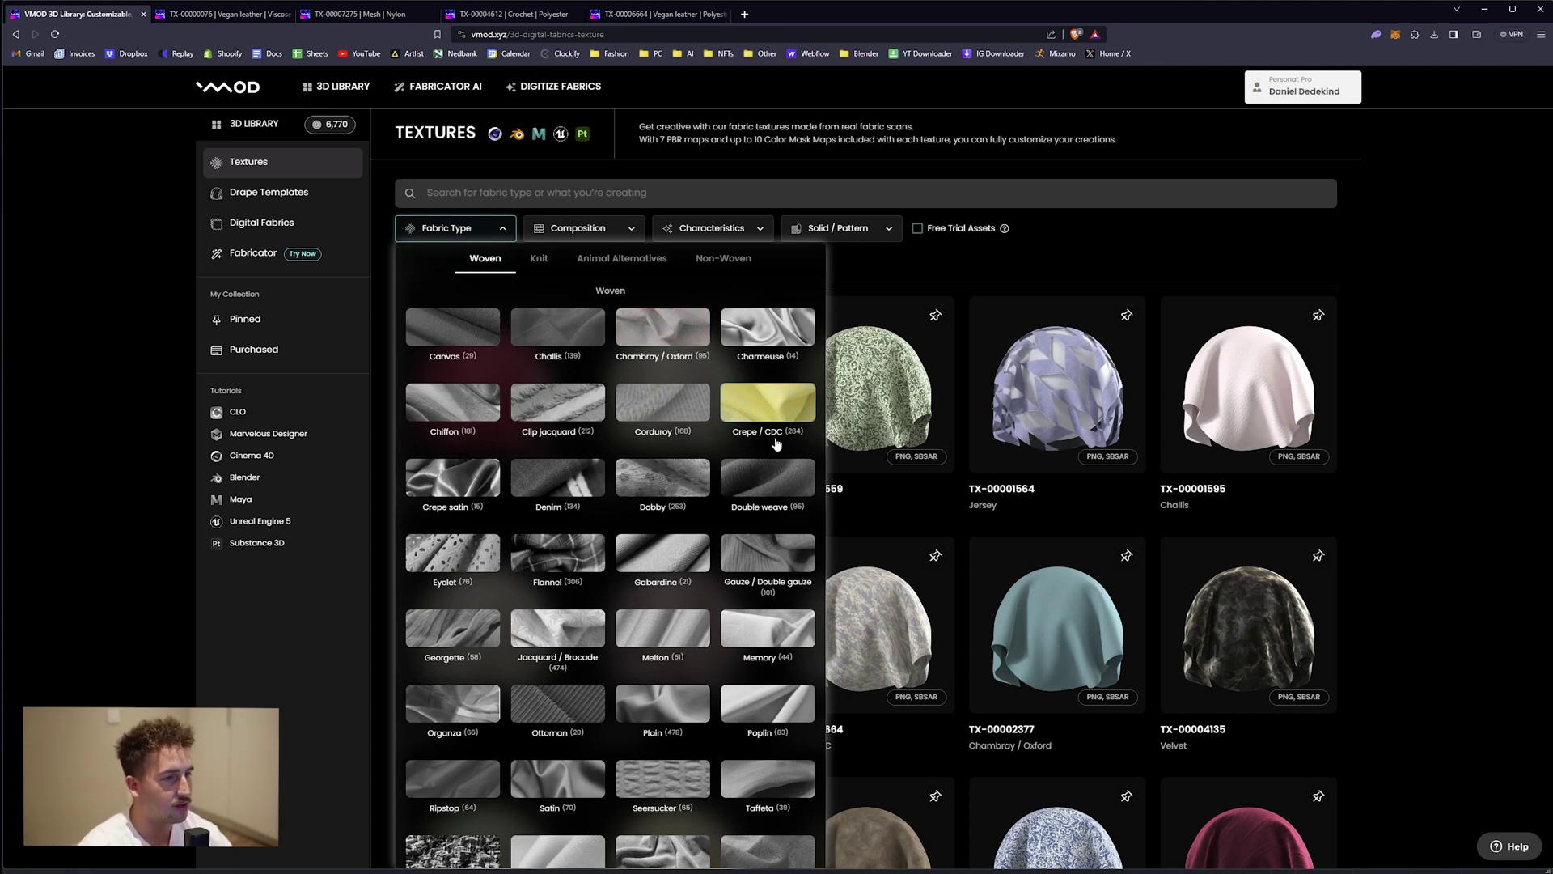
scroll(542, 461, "down", 3)
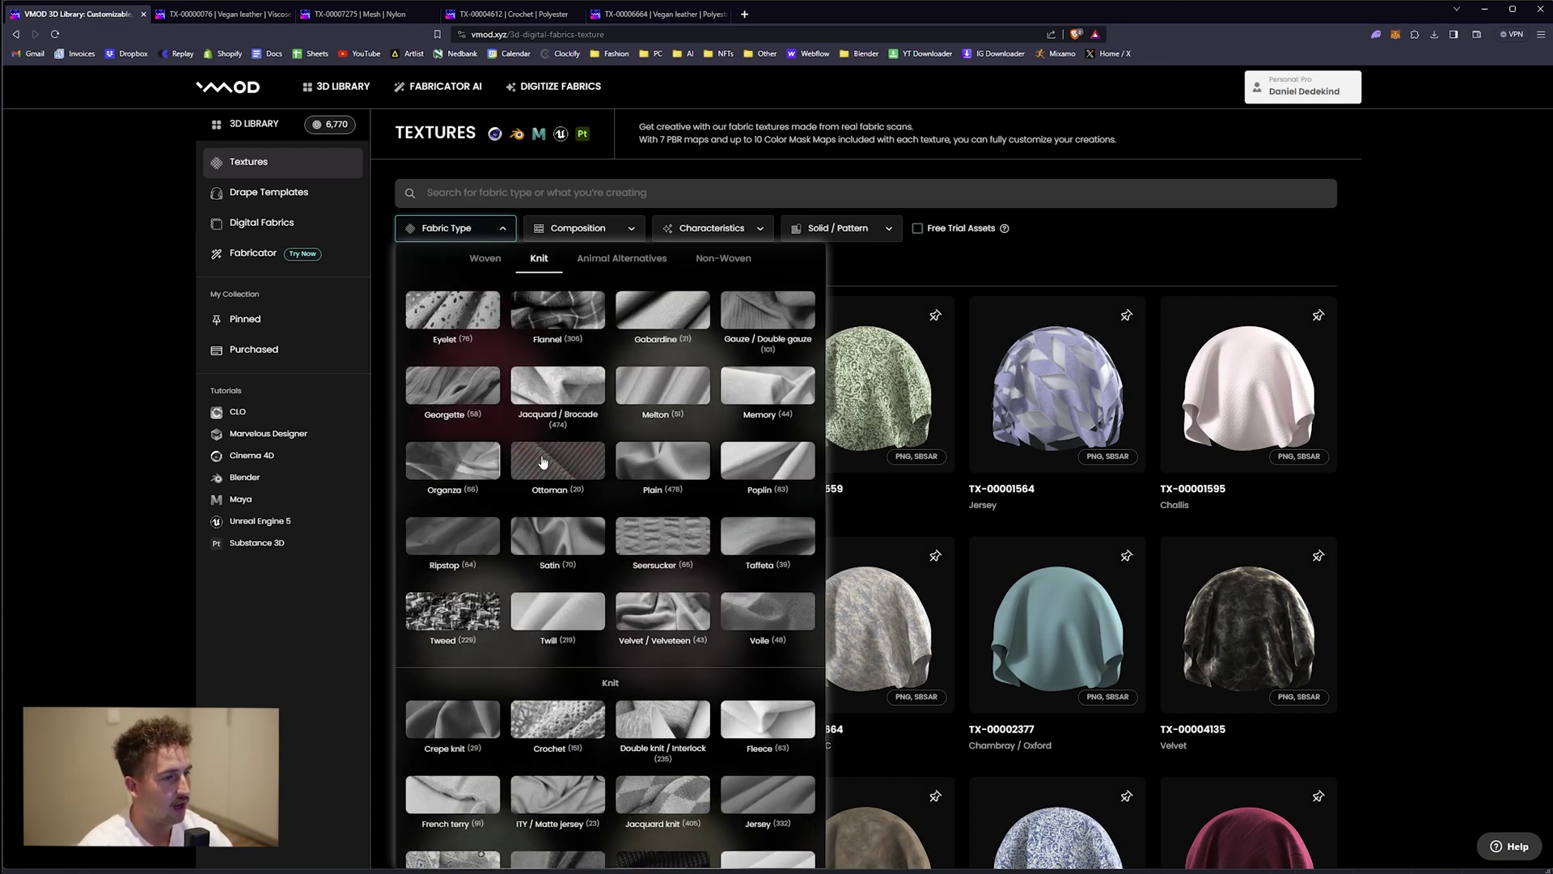
scroll(586, 457, "down", 2)
scroll(625, 453, "up", 5)
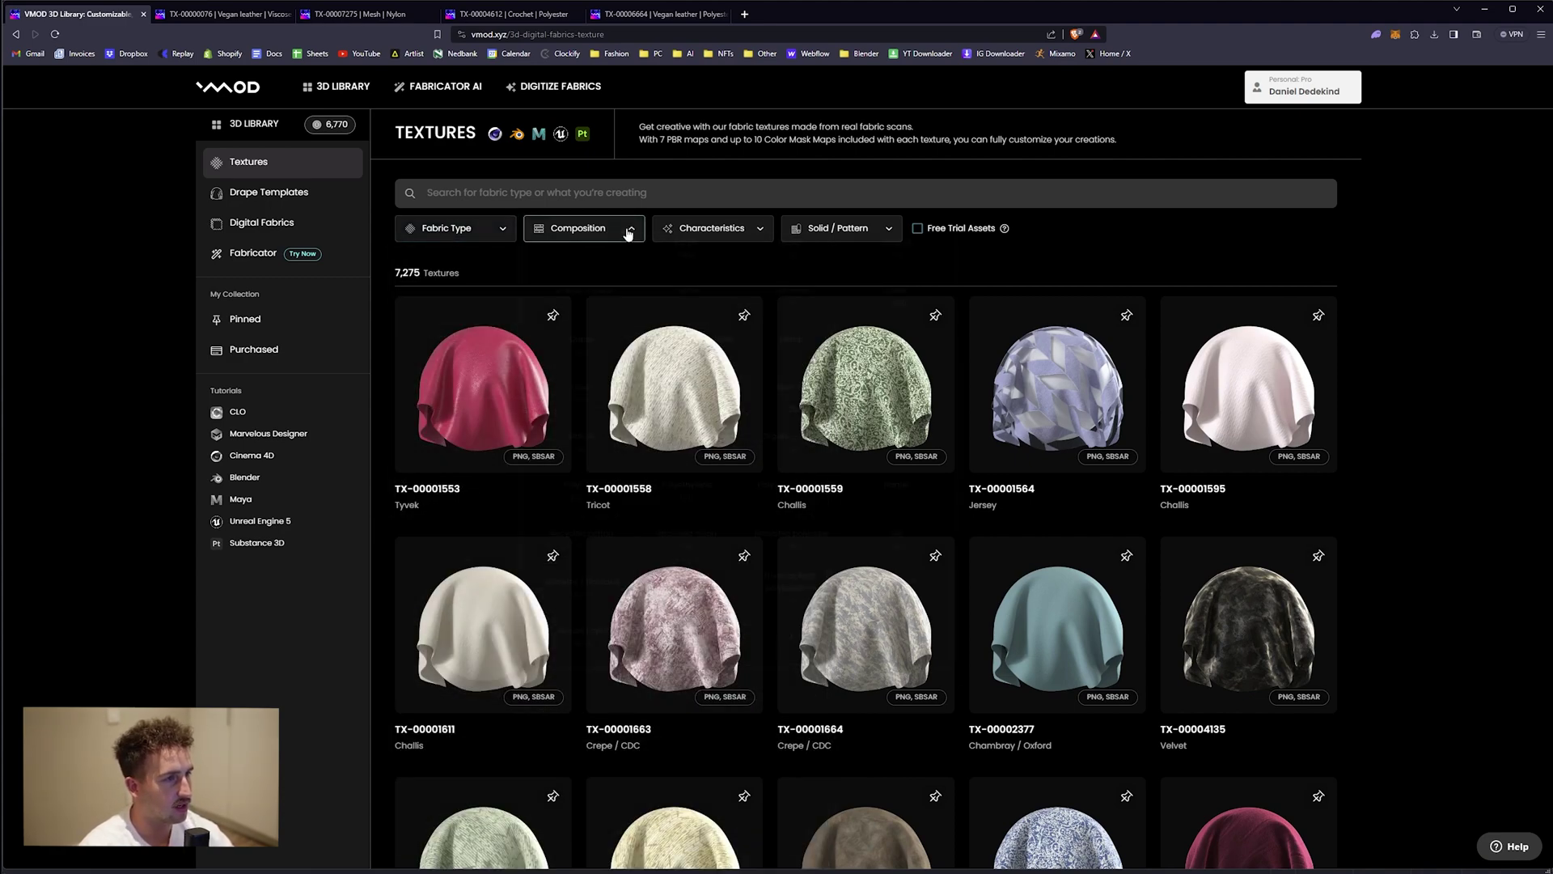
left_click(619, 230)
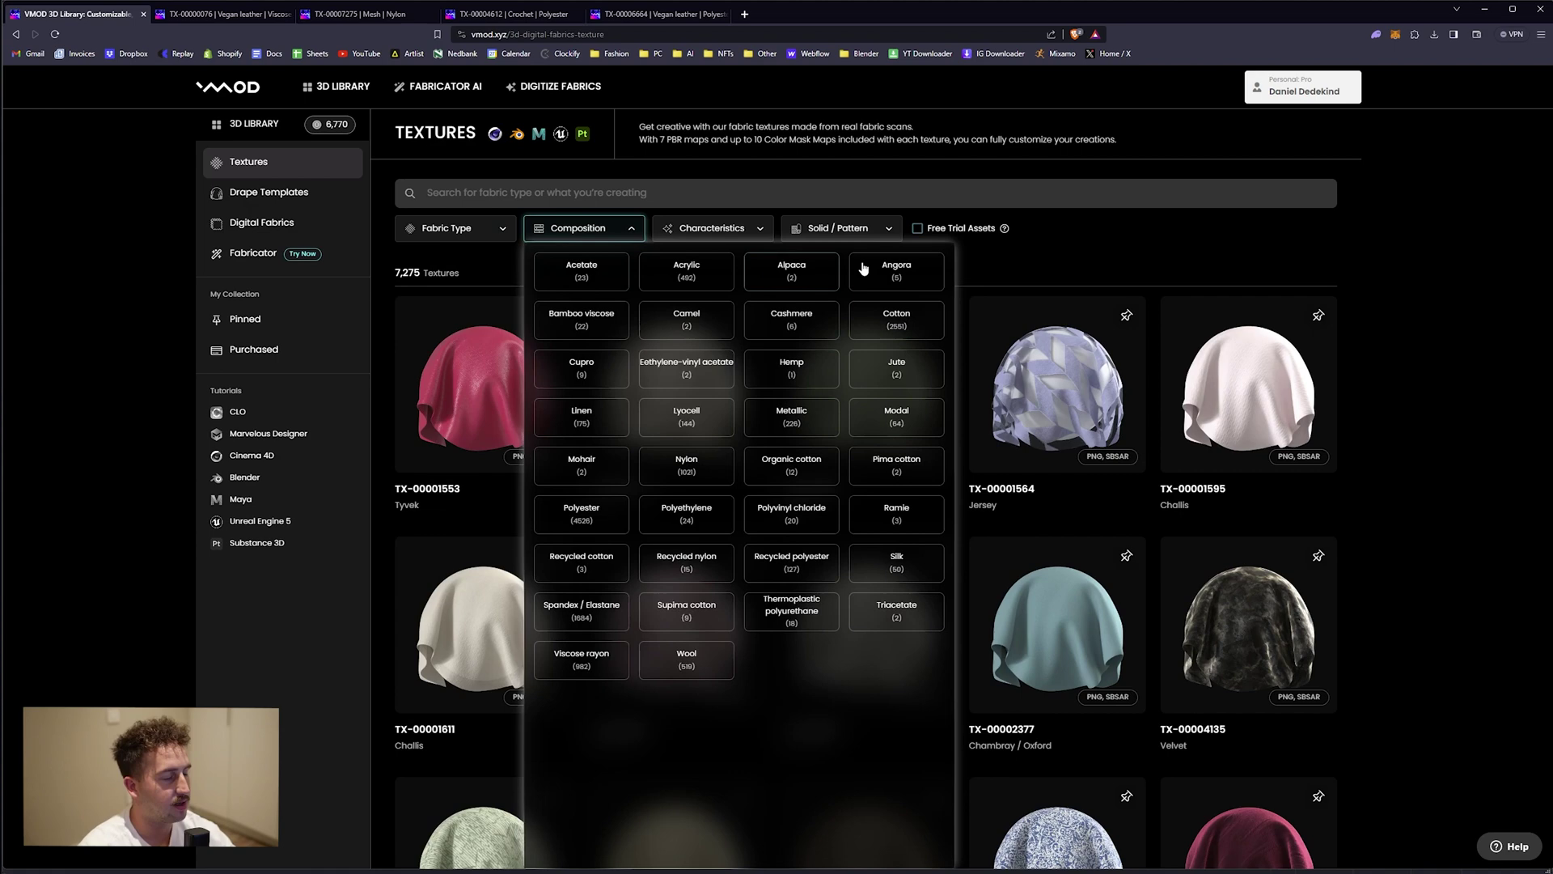
left_click(750, 230)
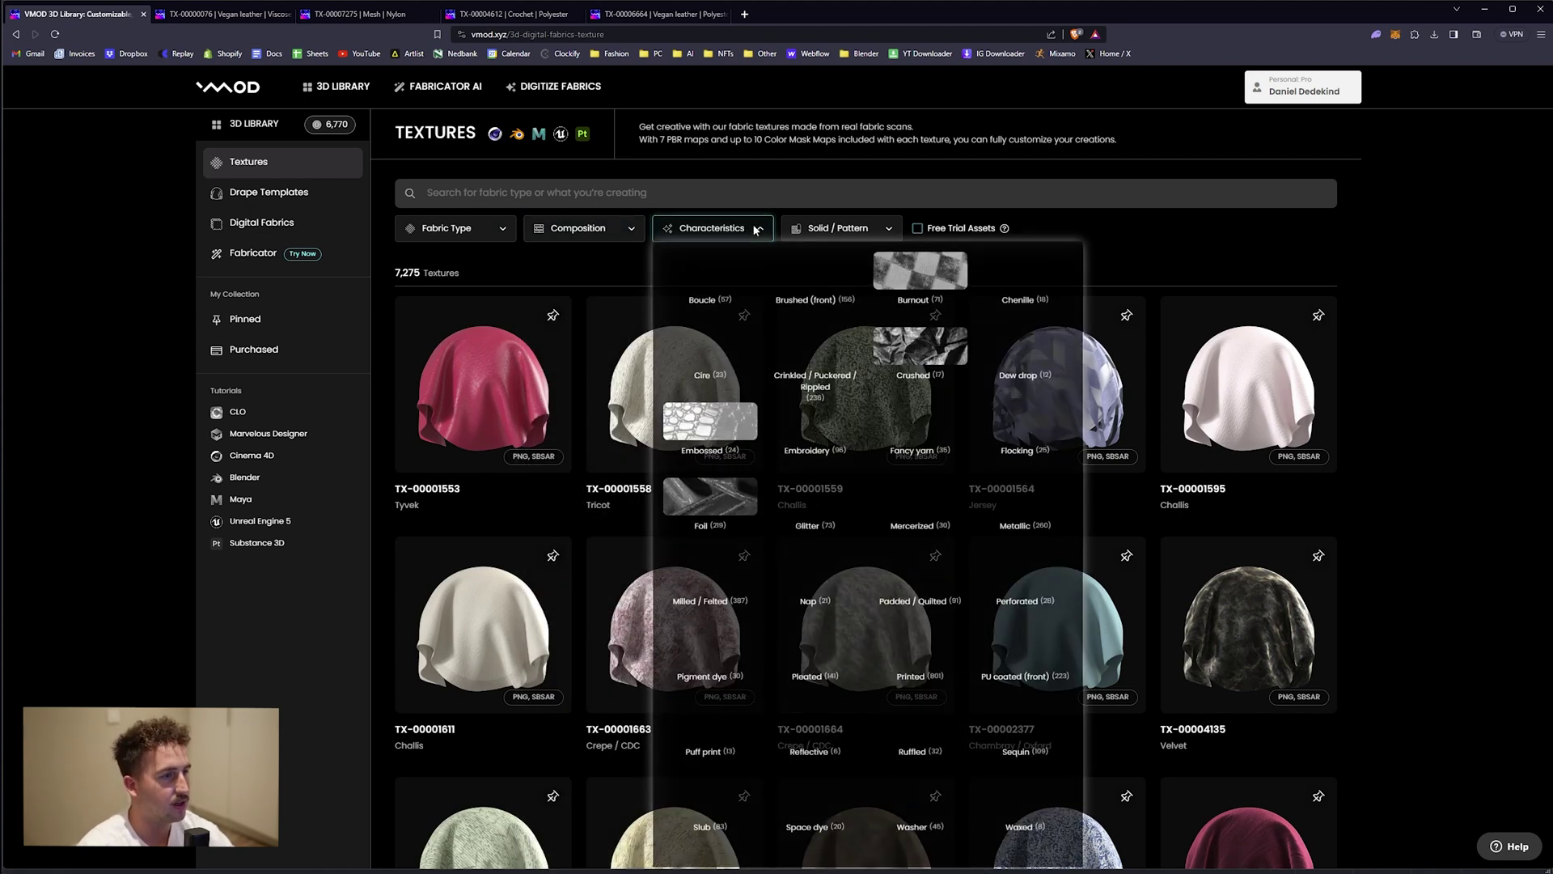
left_click(863, 232)
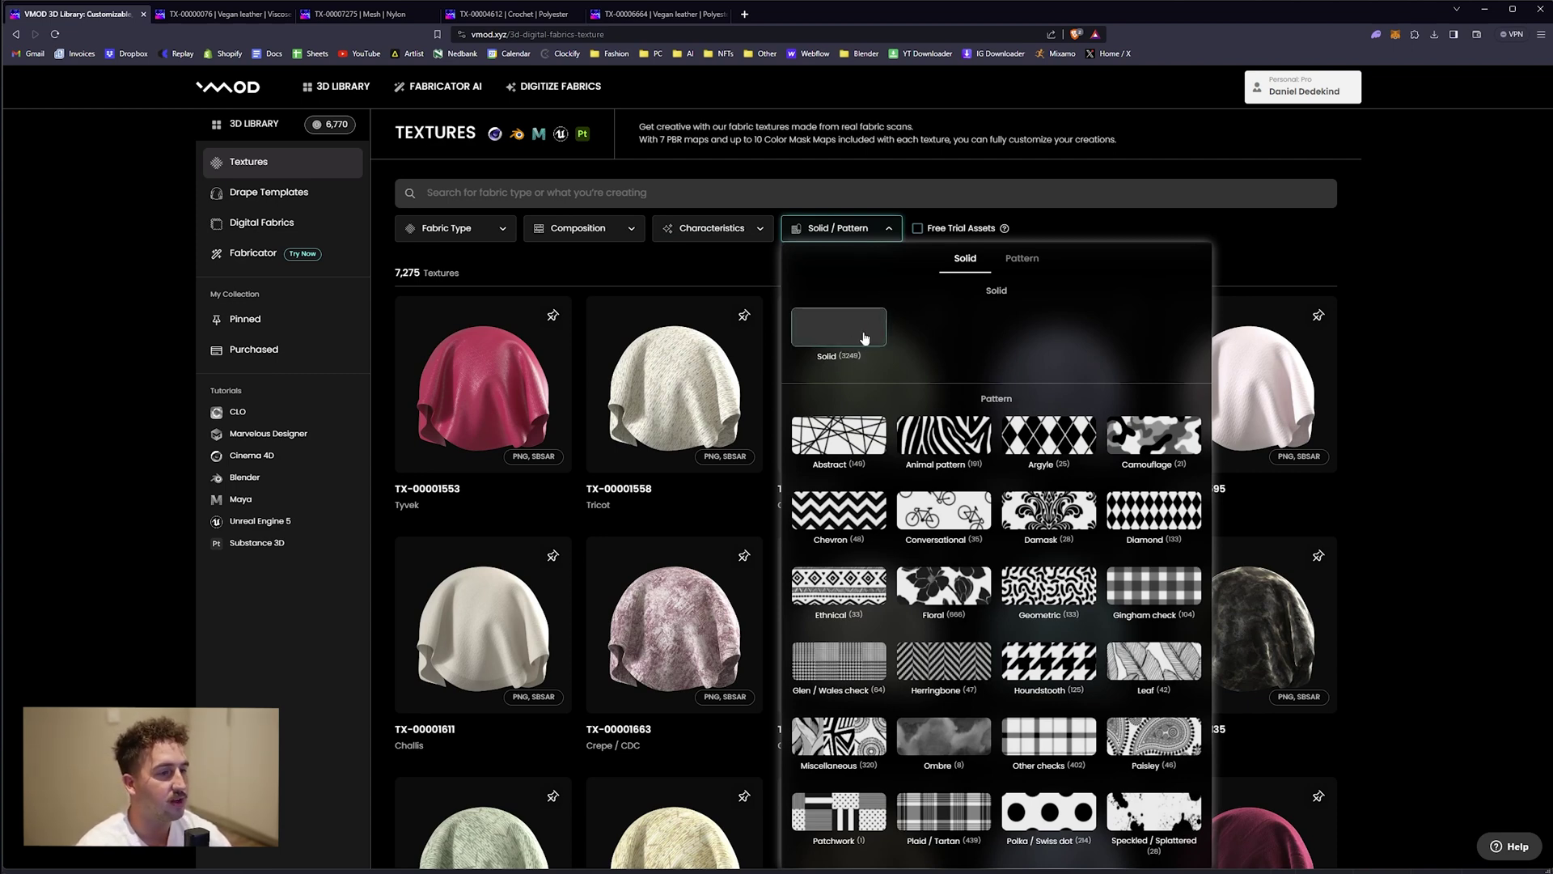
Step: Download vegan leather texture TX-00000076 as high-resolution PNG maps, then return to Blender
left_click(605, 270)
left_click(239, 16)
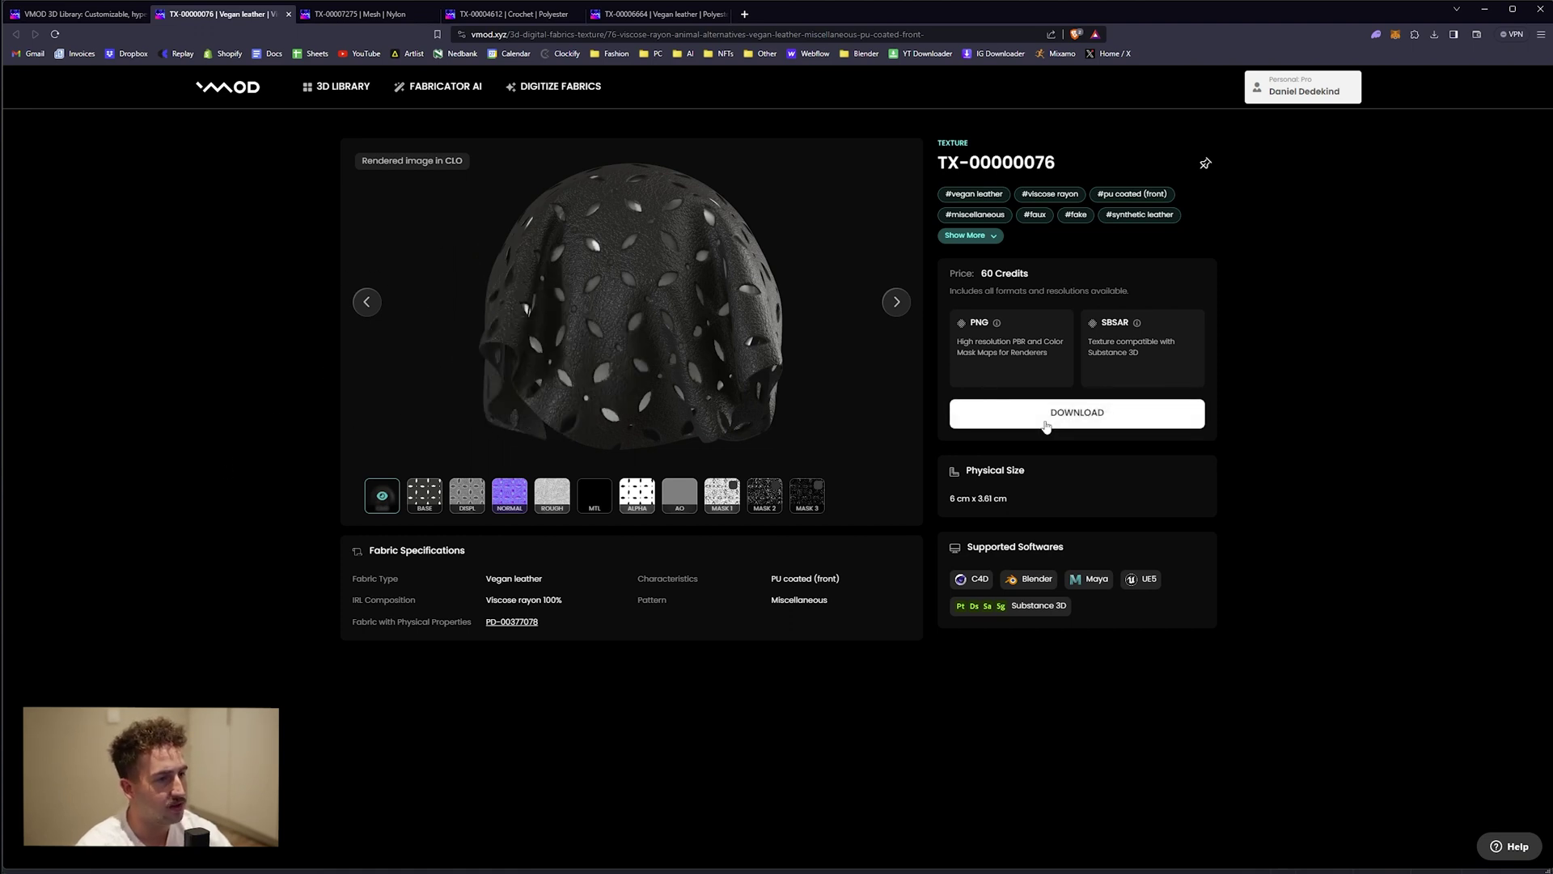
left_click(1100, 420)
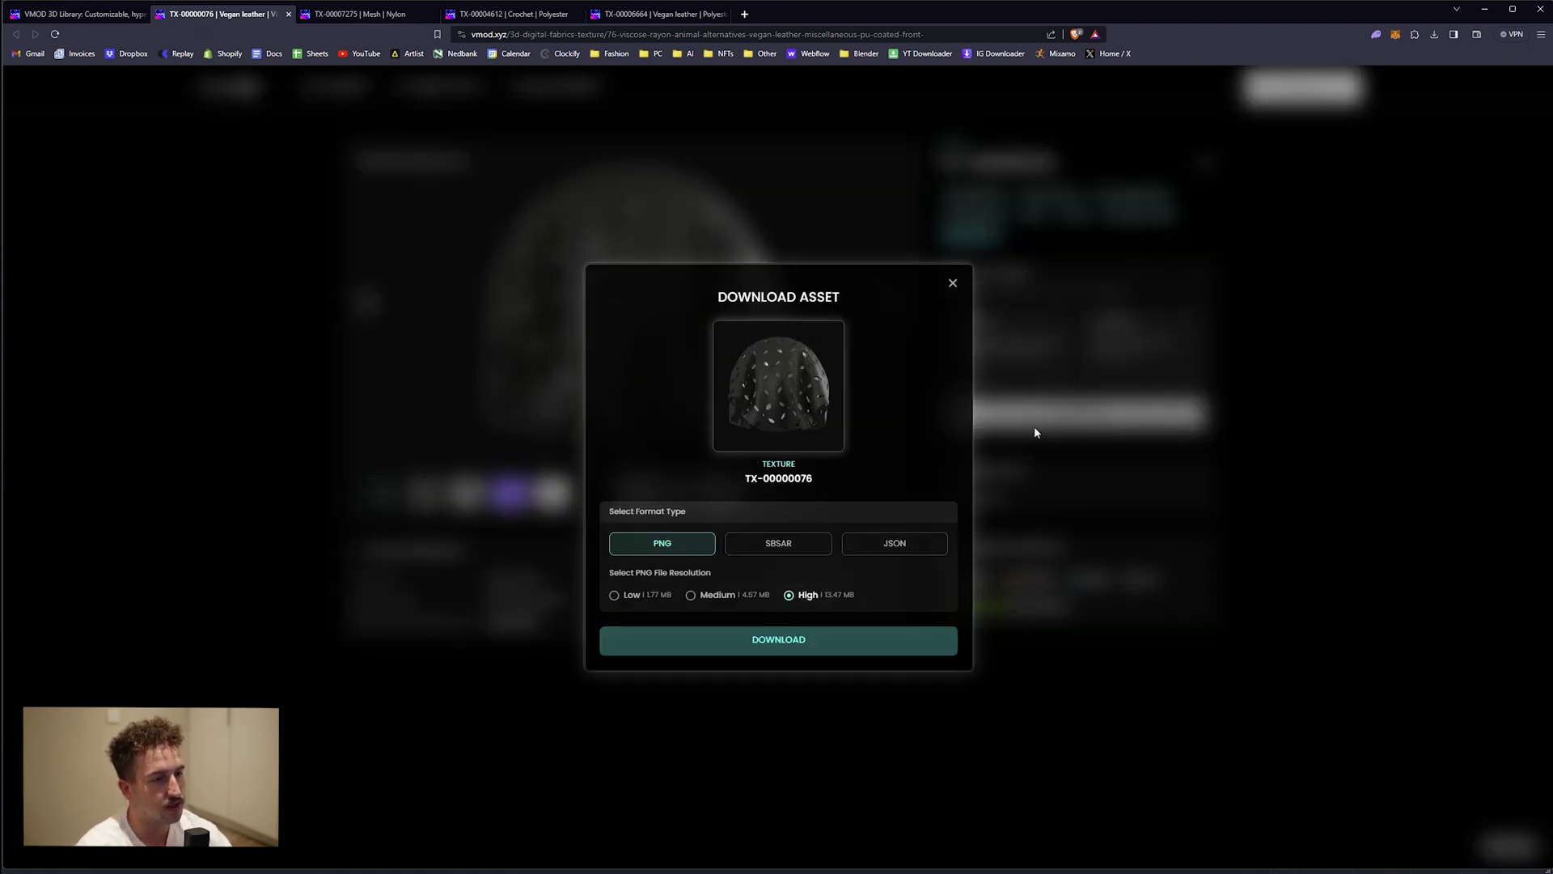
left_click(803, 637)
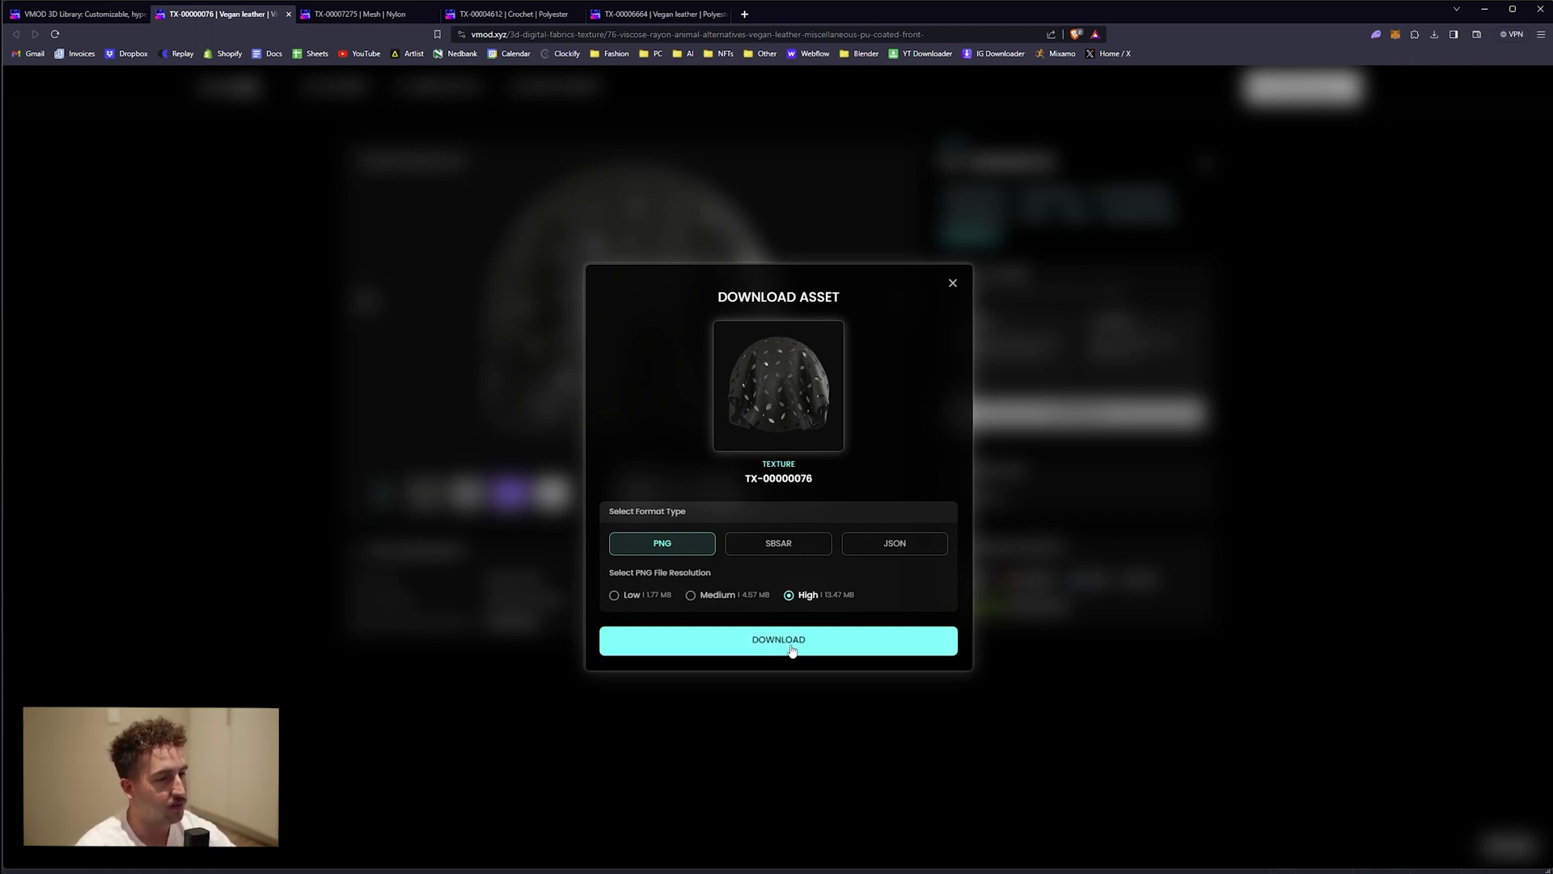
left_click(953, 285)
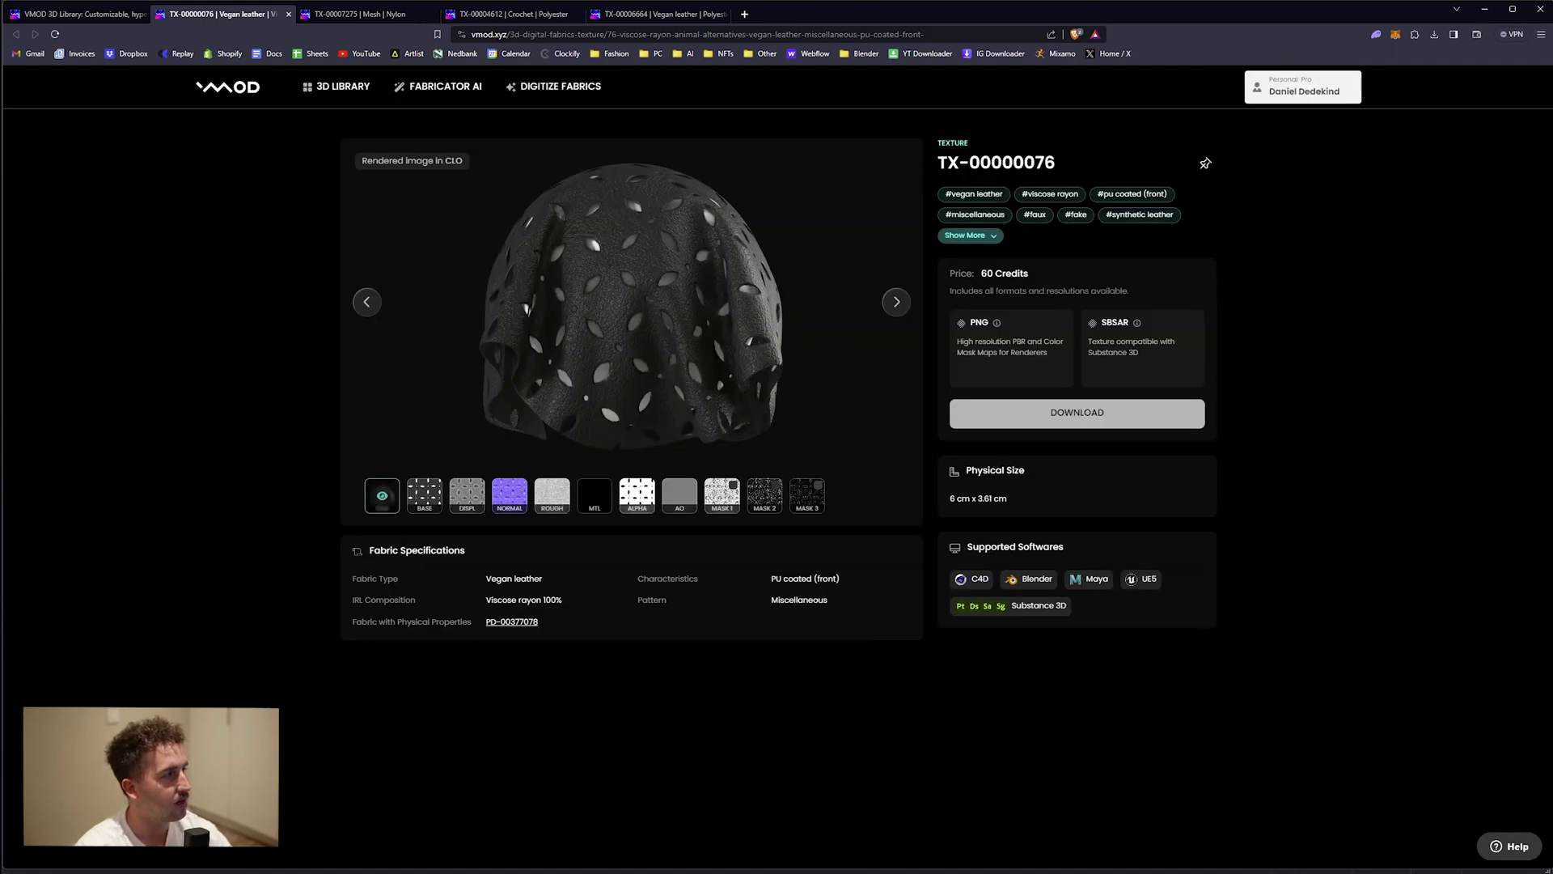
left_click(828, 859)
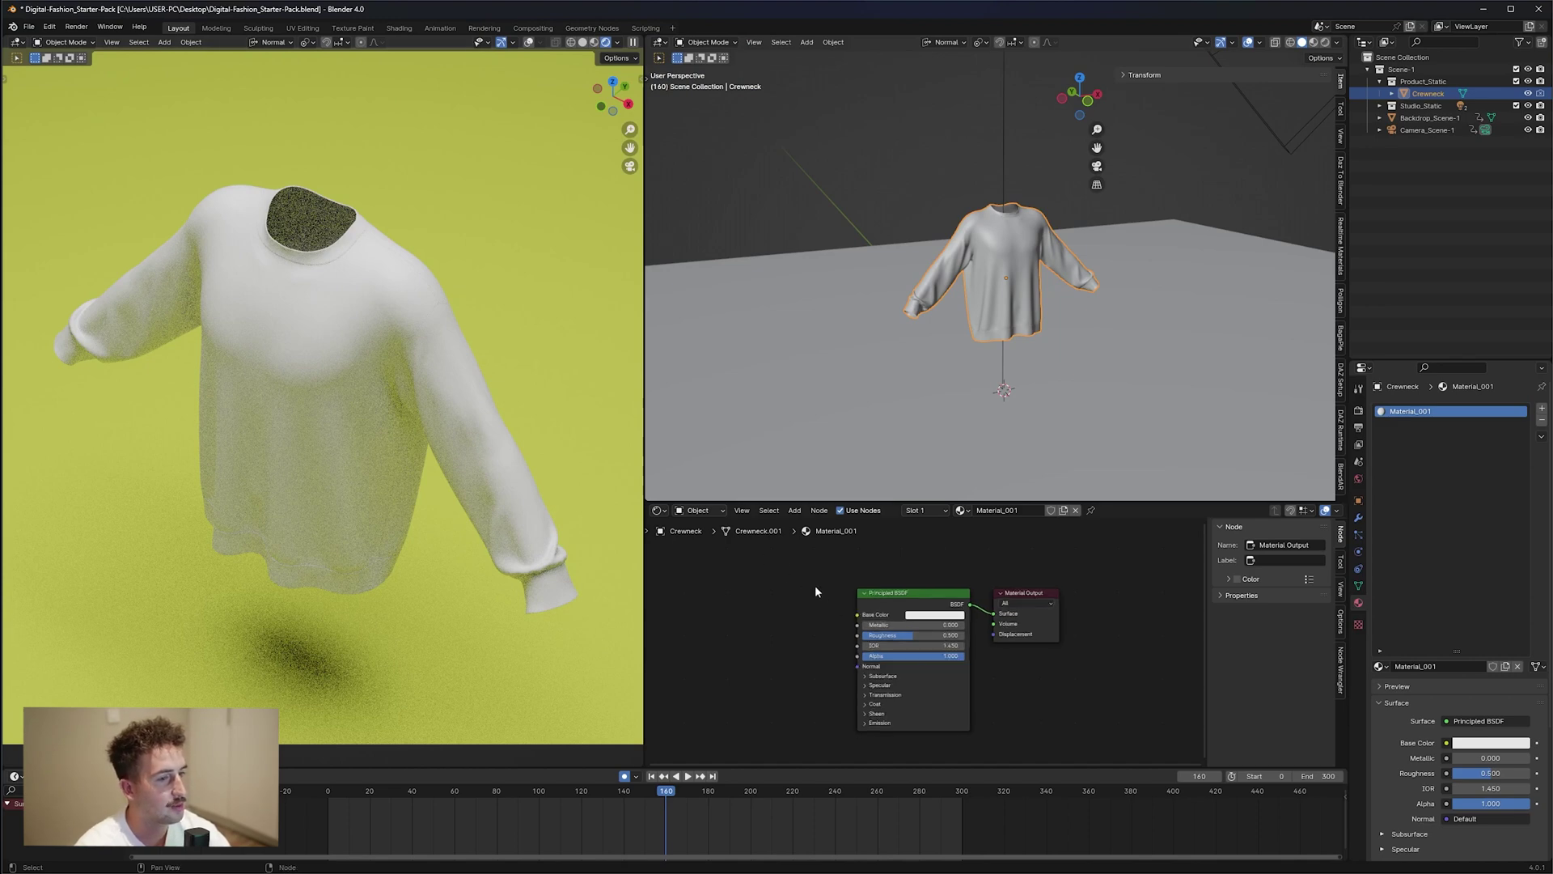
Step: Enlarge the node editor and select the sweater's Principled BSDF node
scroll(814, 585, "up", 1)
middle_click_drag(814, 585, 910, 568)
left_click_drag(1017, 505, 979, 243)
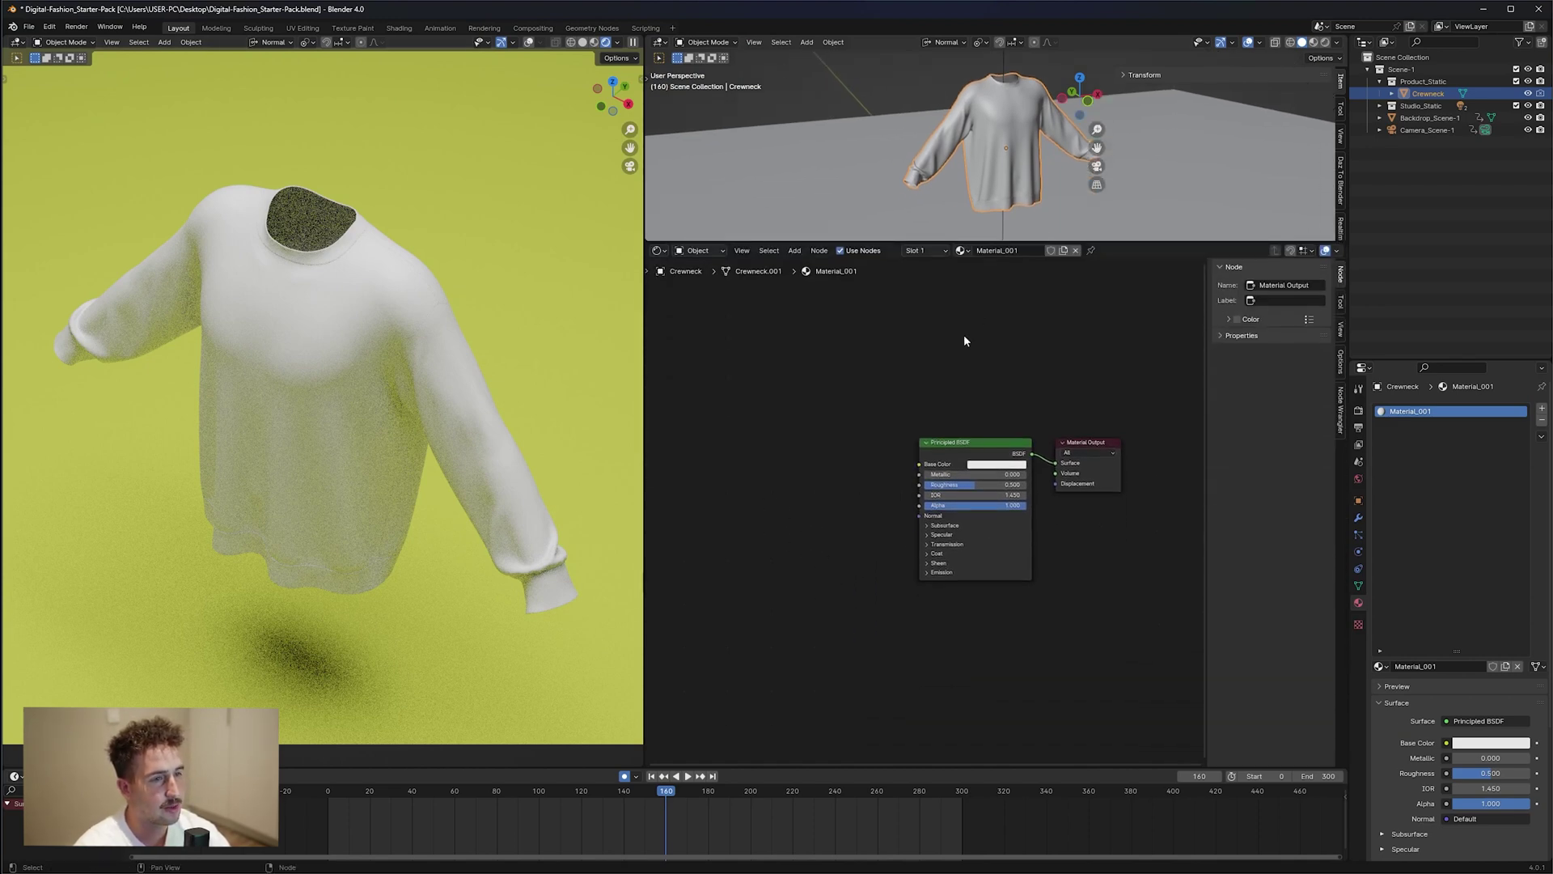
middle_click_drag(963, 333, 989, 314)
left_click(993, 458)
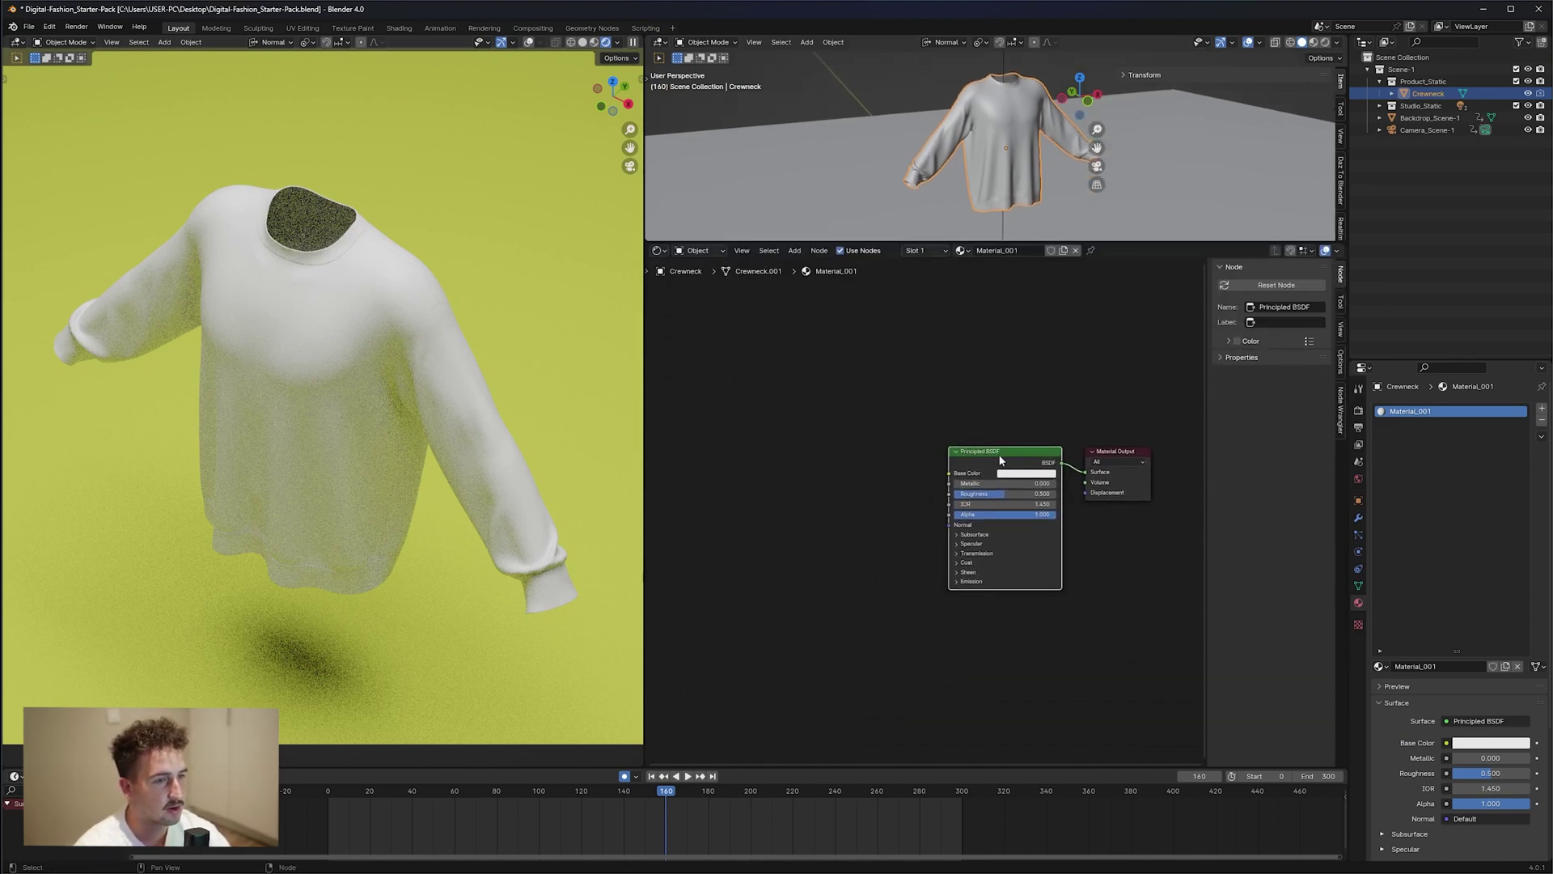
Step: Enable the Node Wrangler add-on in Preferences, searching 'node', and close Preferences
left_click(49, 27)
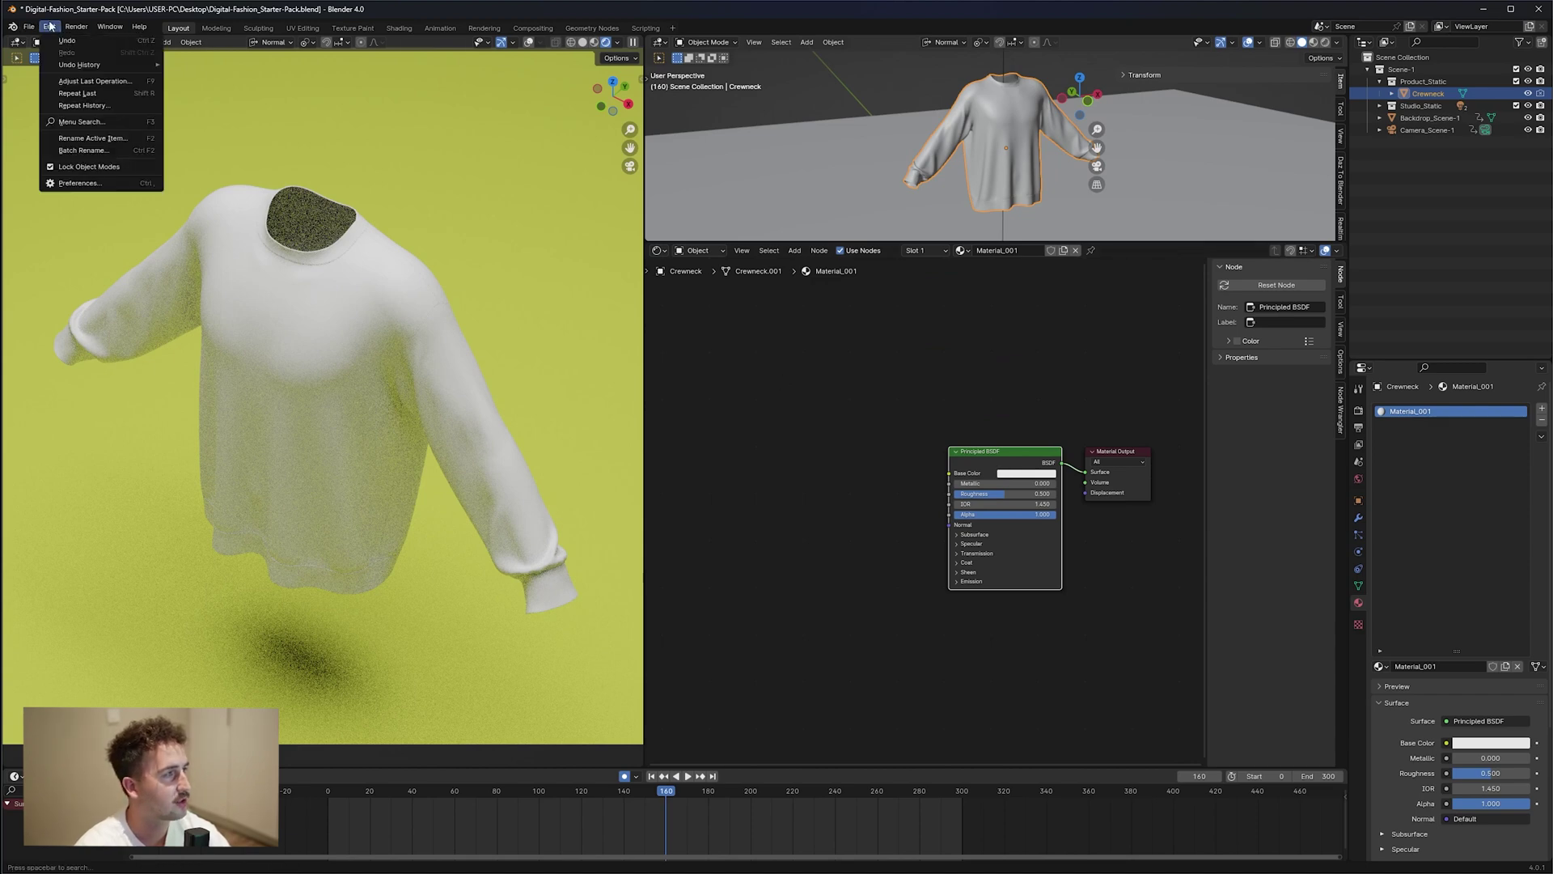
left_click(81, 185)
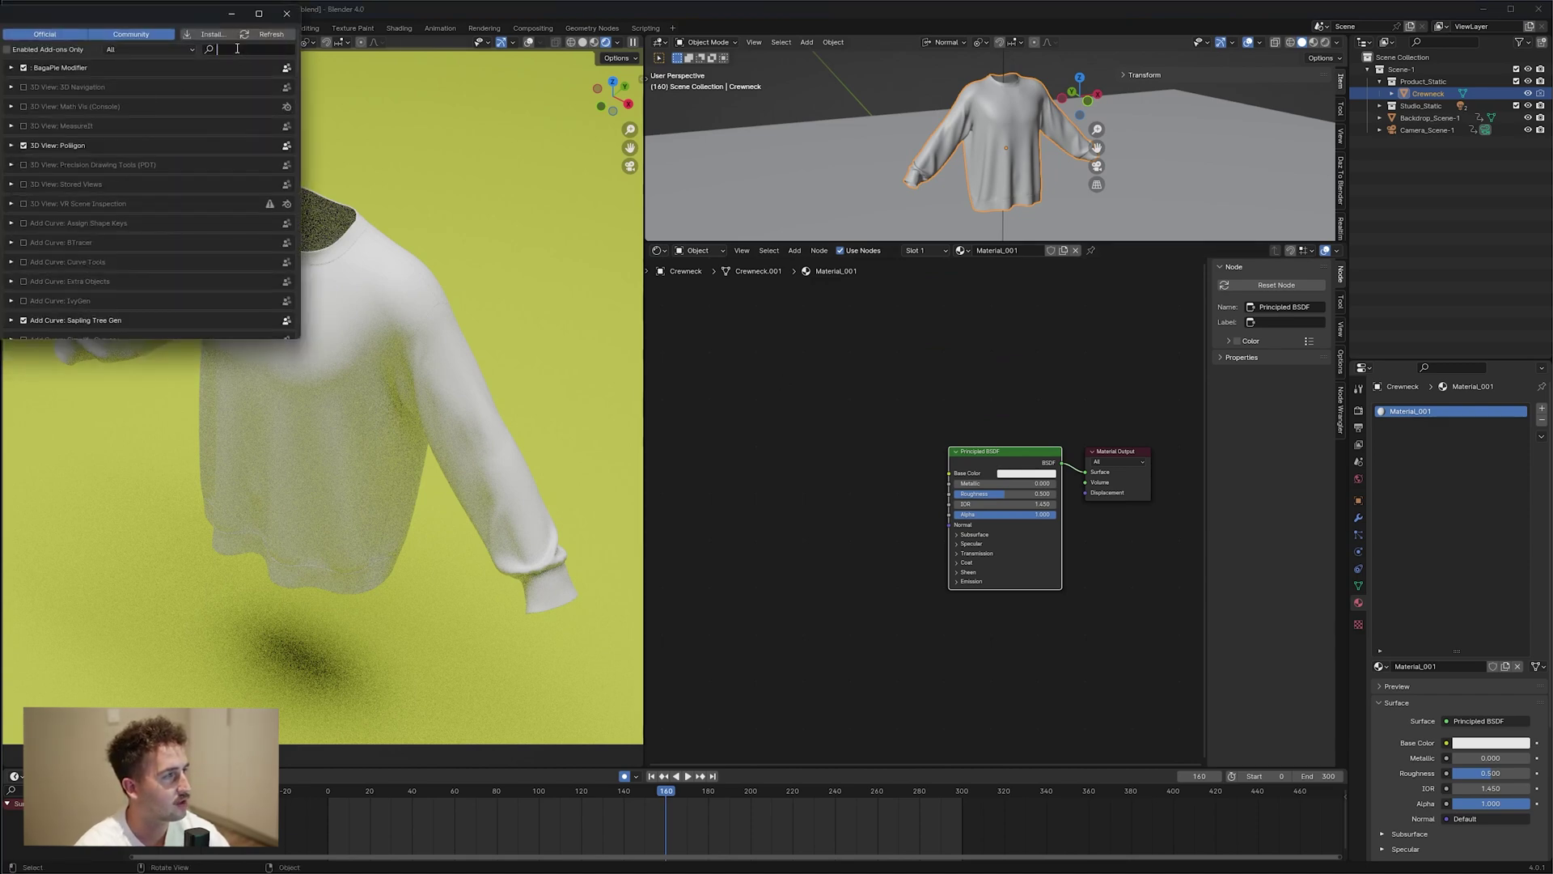
type("node")
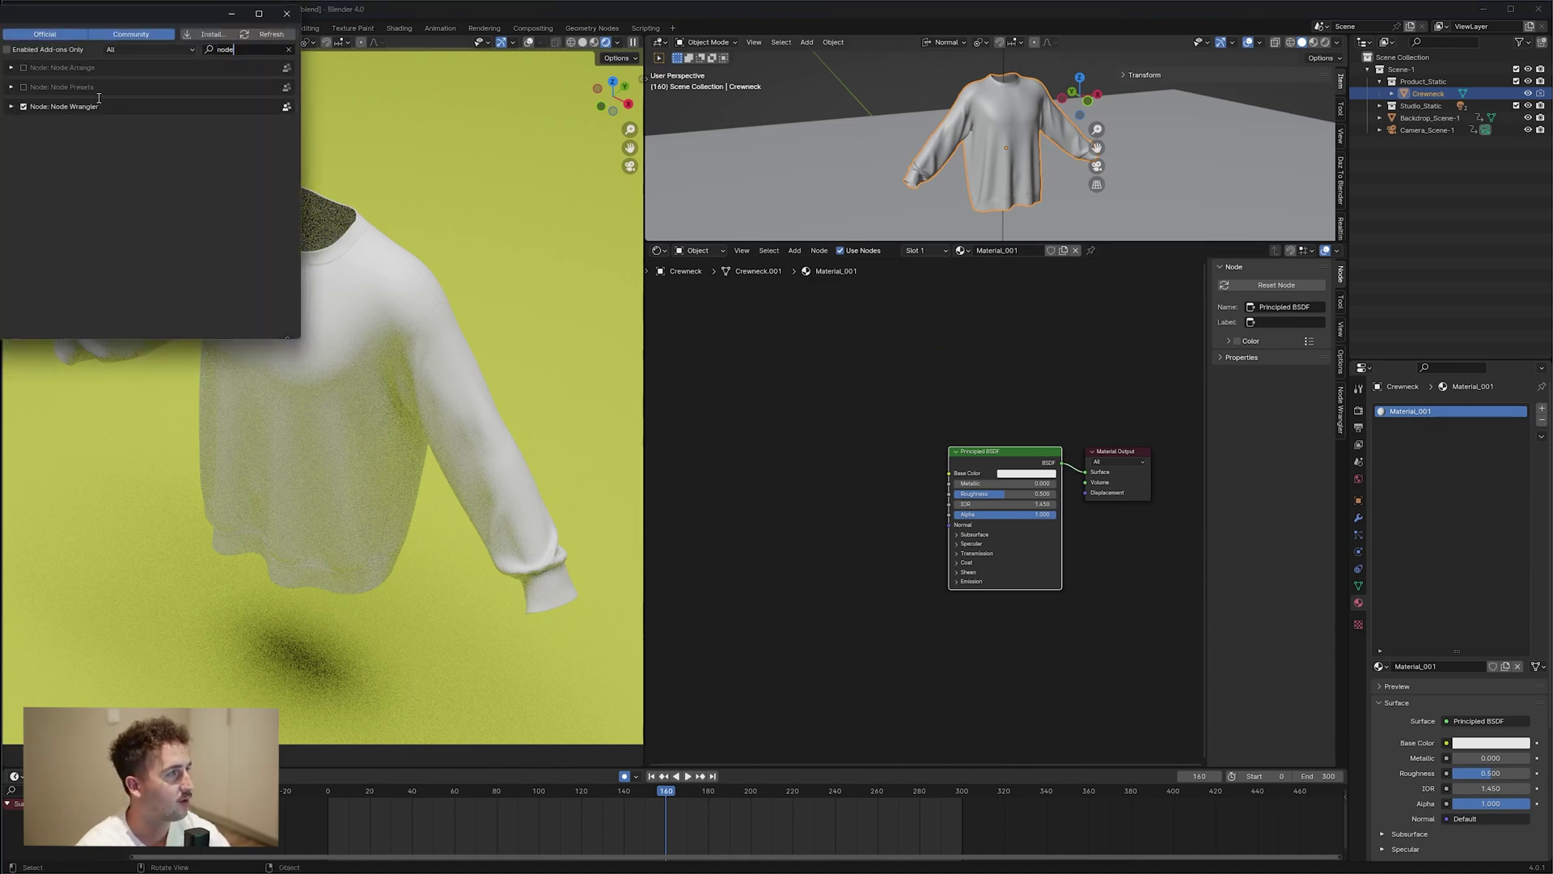
left_click(287, 14)
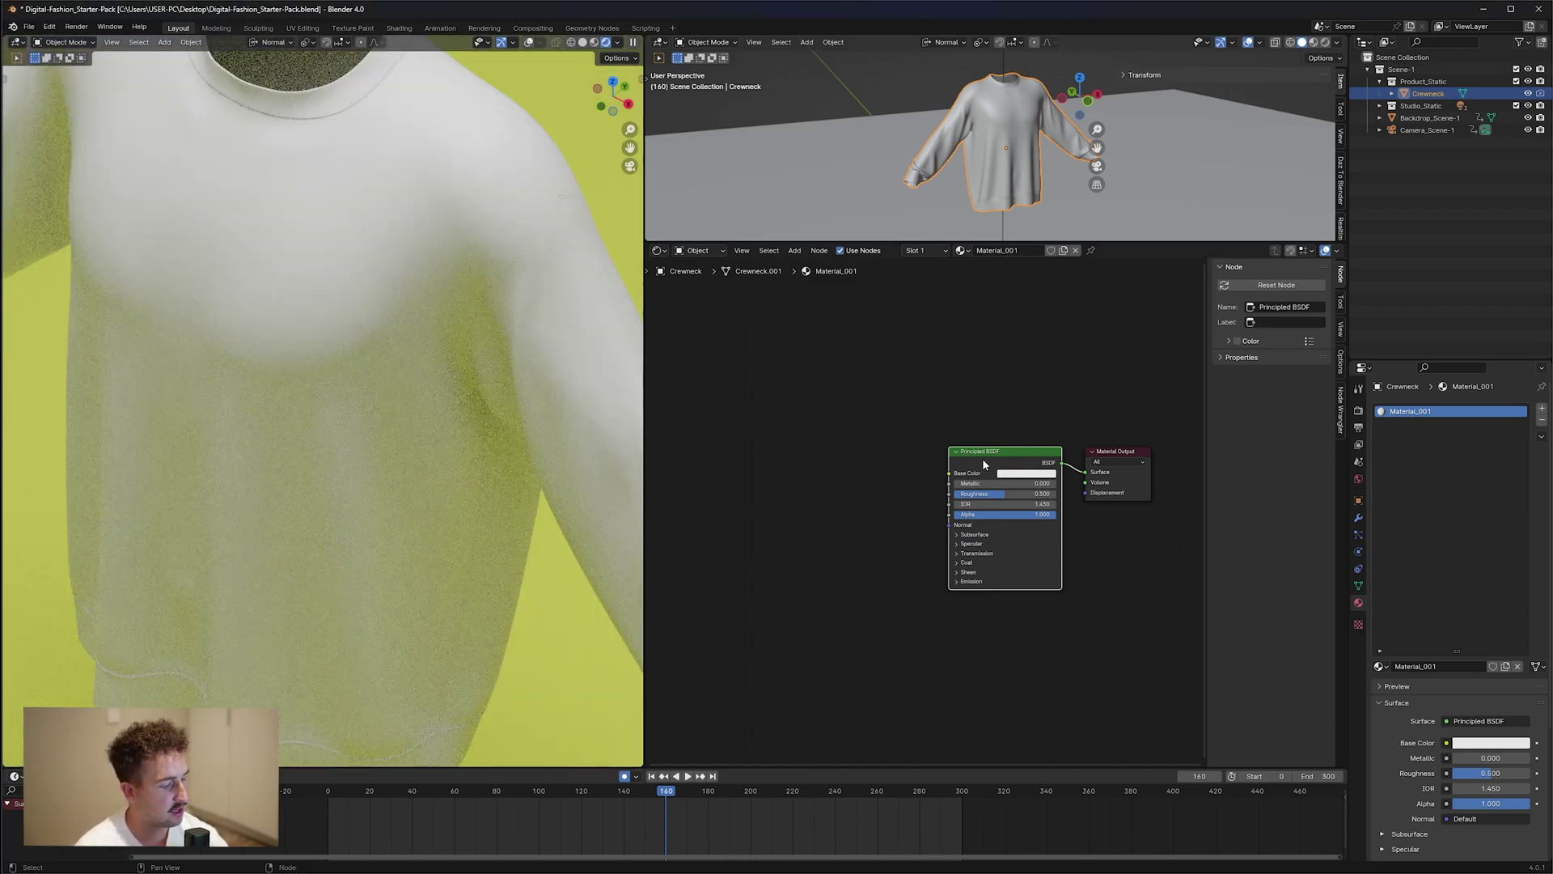
Step: Load all 11 maps from vegan_leather_miscellaneous_maps into the Principled BSDF via Principled Texture Setup
key("ctrl+shift+t")
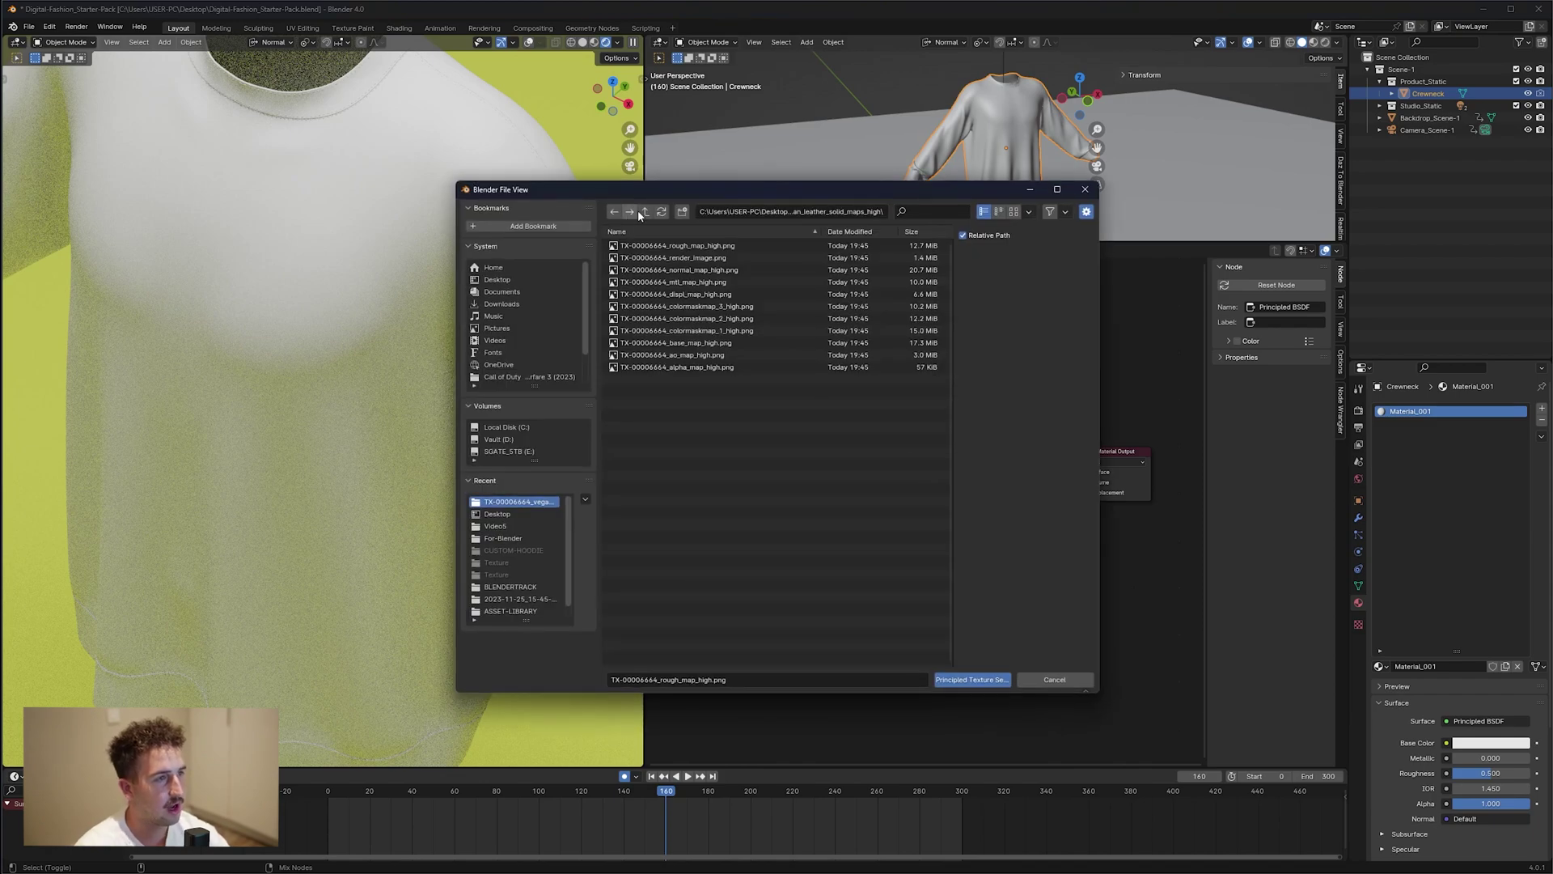
left_click(644, 212)
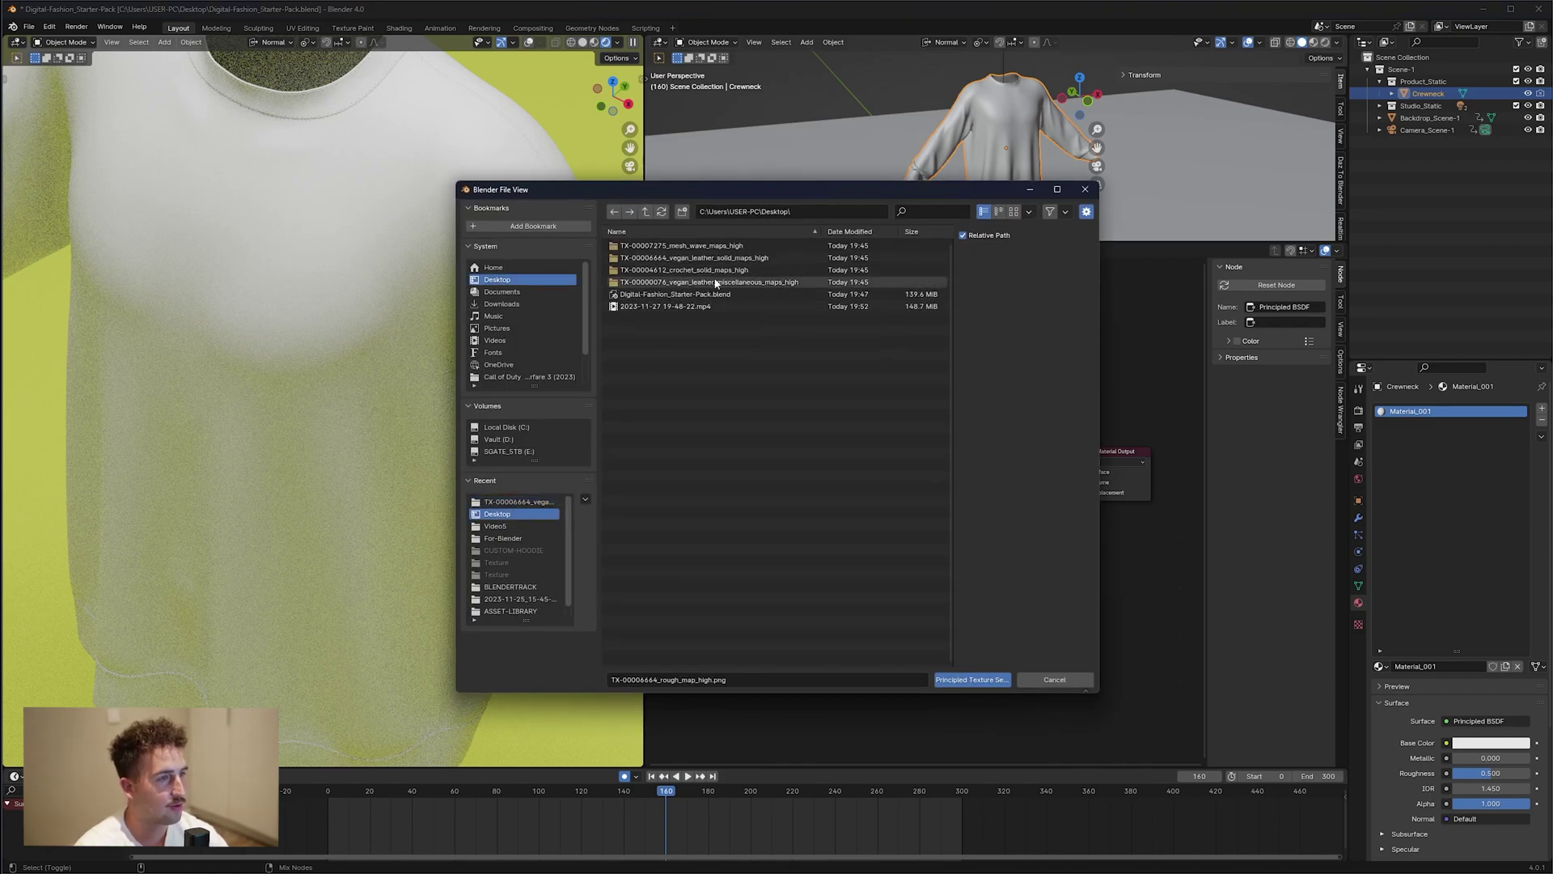
left_click(683, 283)
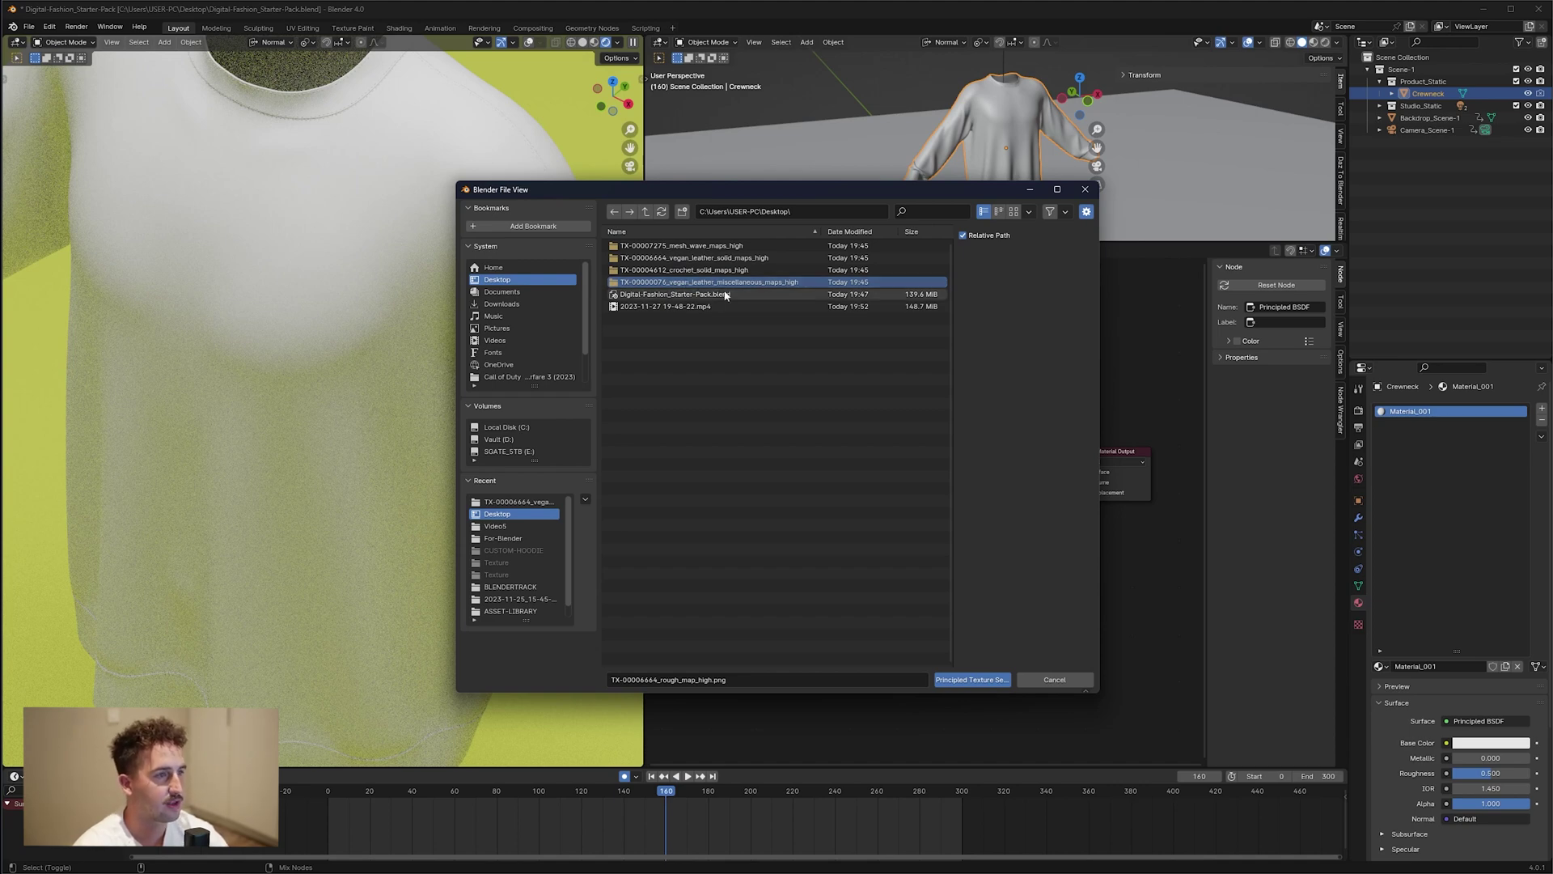
left_click(979, 681)
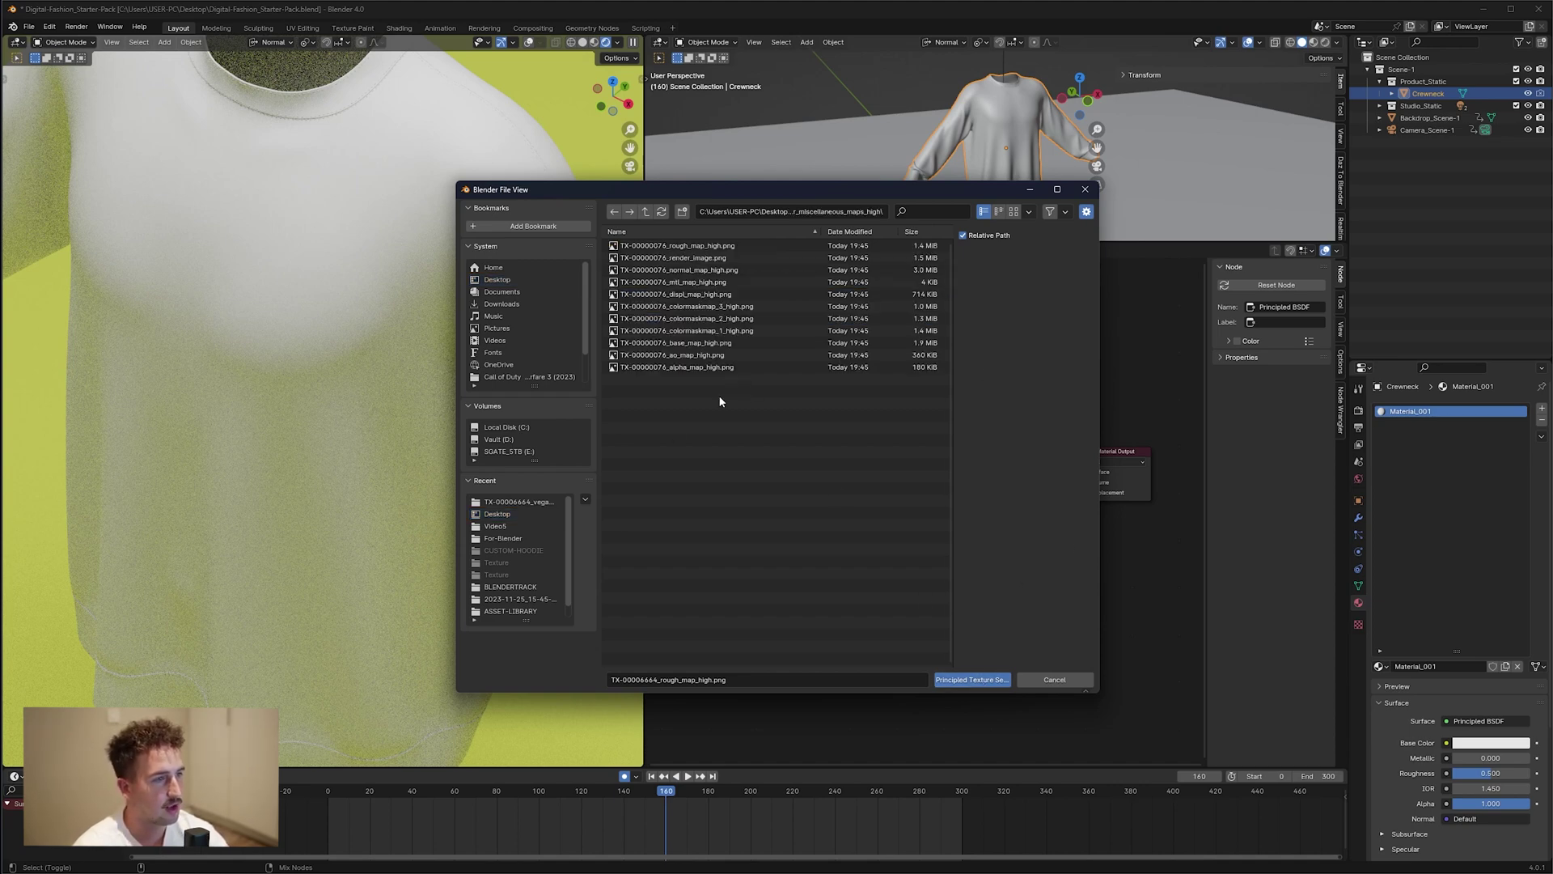
left_click_drag(662, 435, 781, 243)
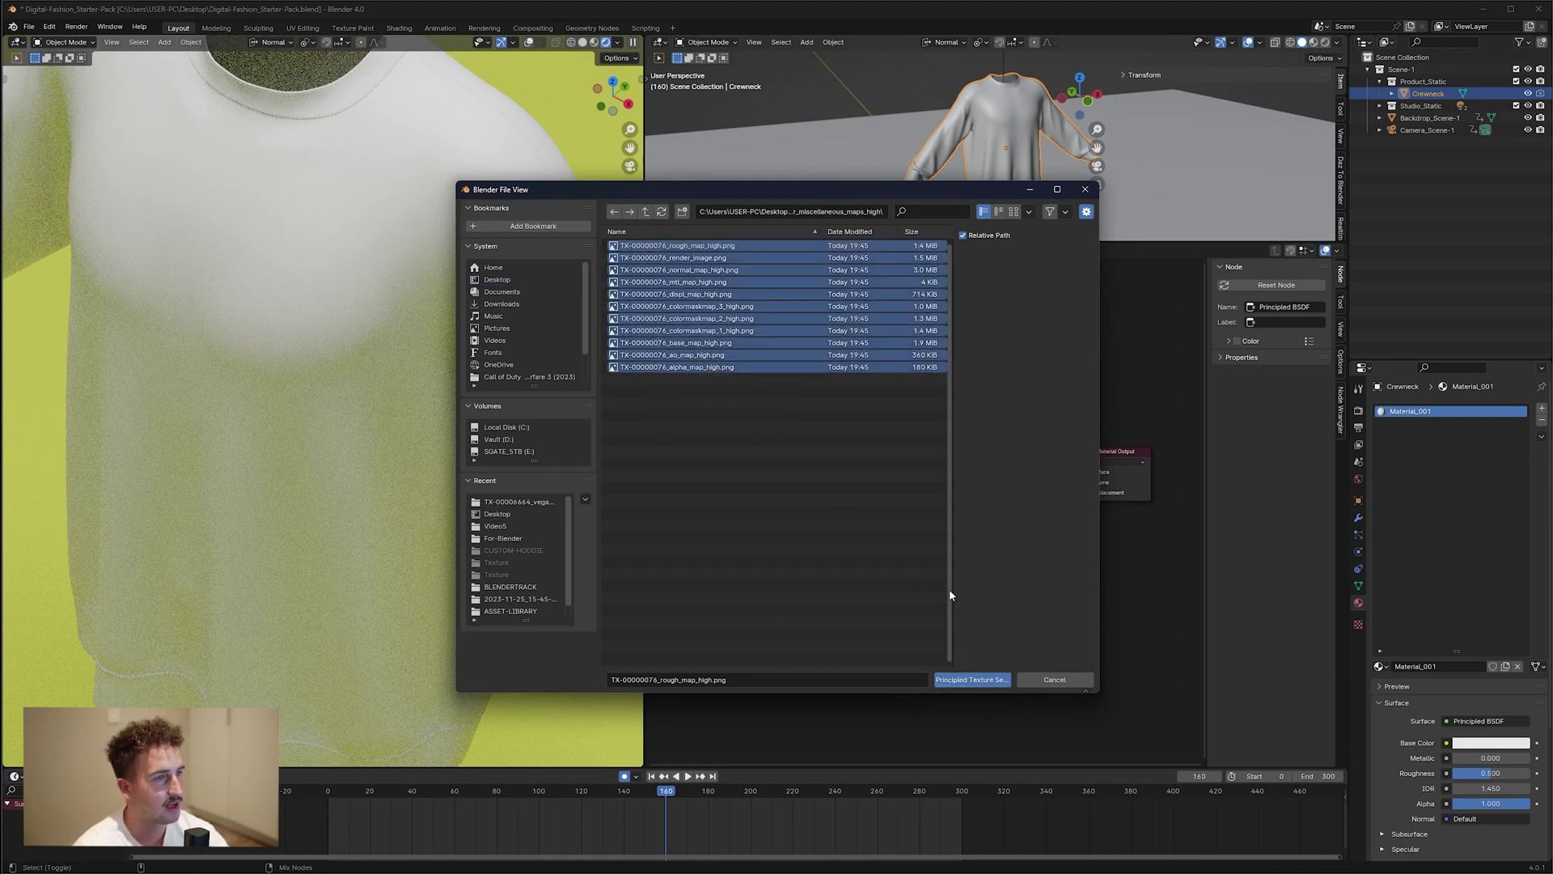
left_click(972, 681)
Step: Add a Value node and connect it to the Mapping node's Scale socket
scroll(833, 614, "down", 4)
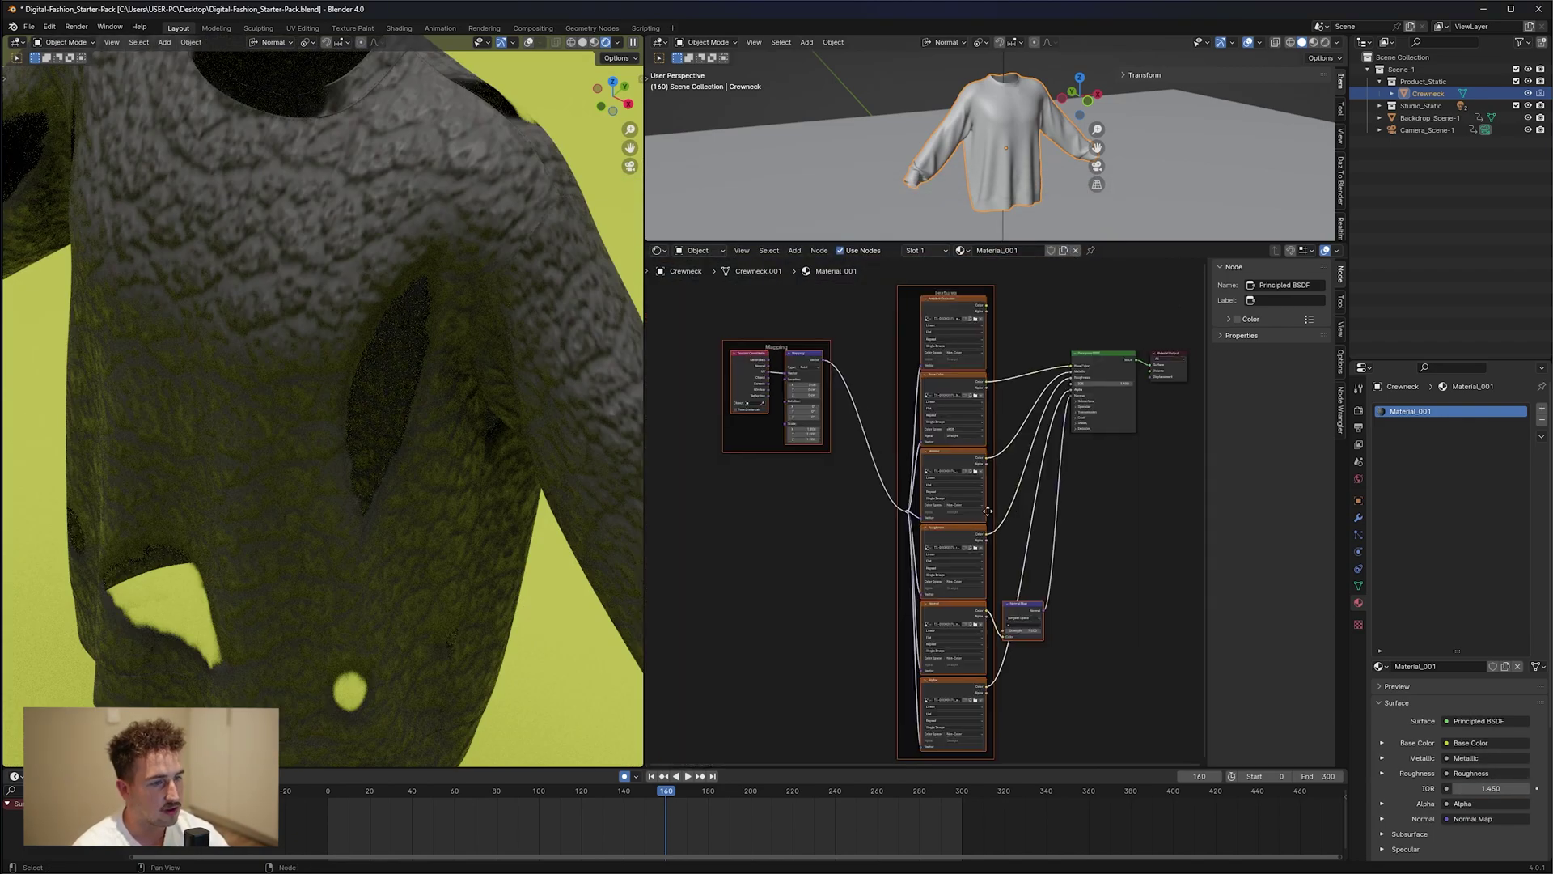
scroll(350, 382, "down", 4)
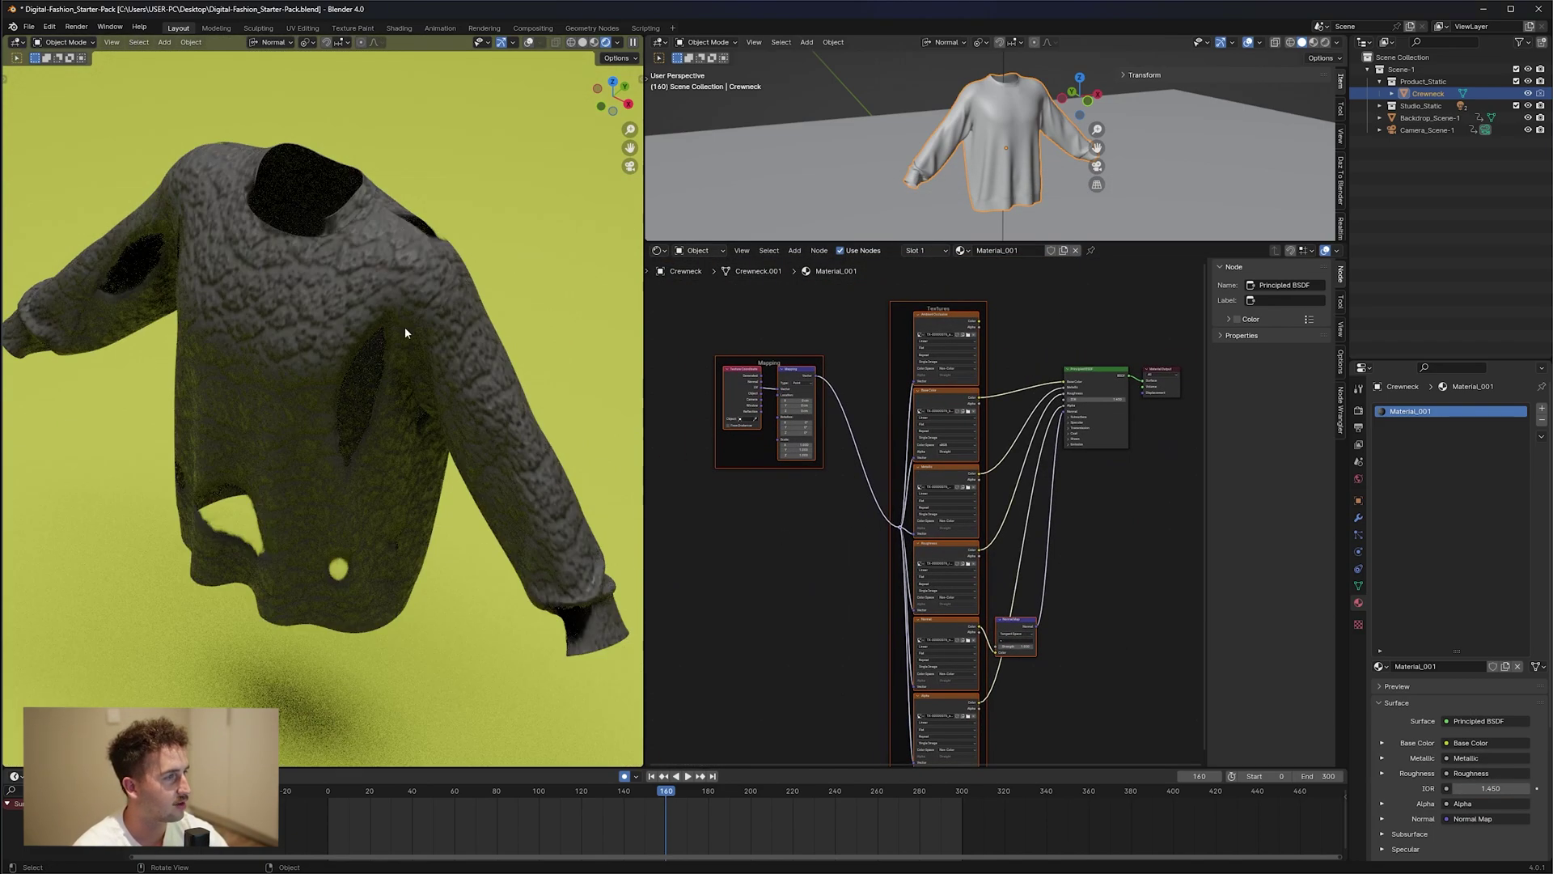
scroll(314, 407, "up", 3)
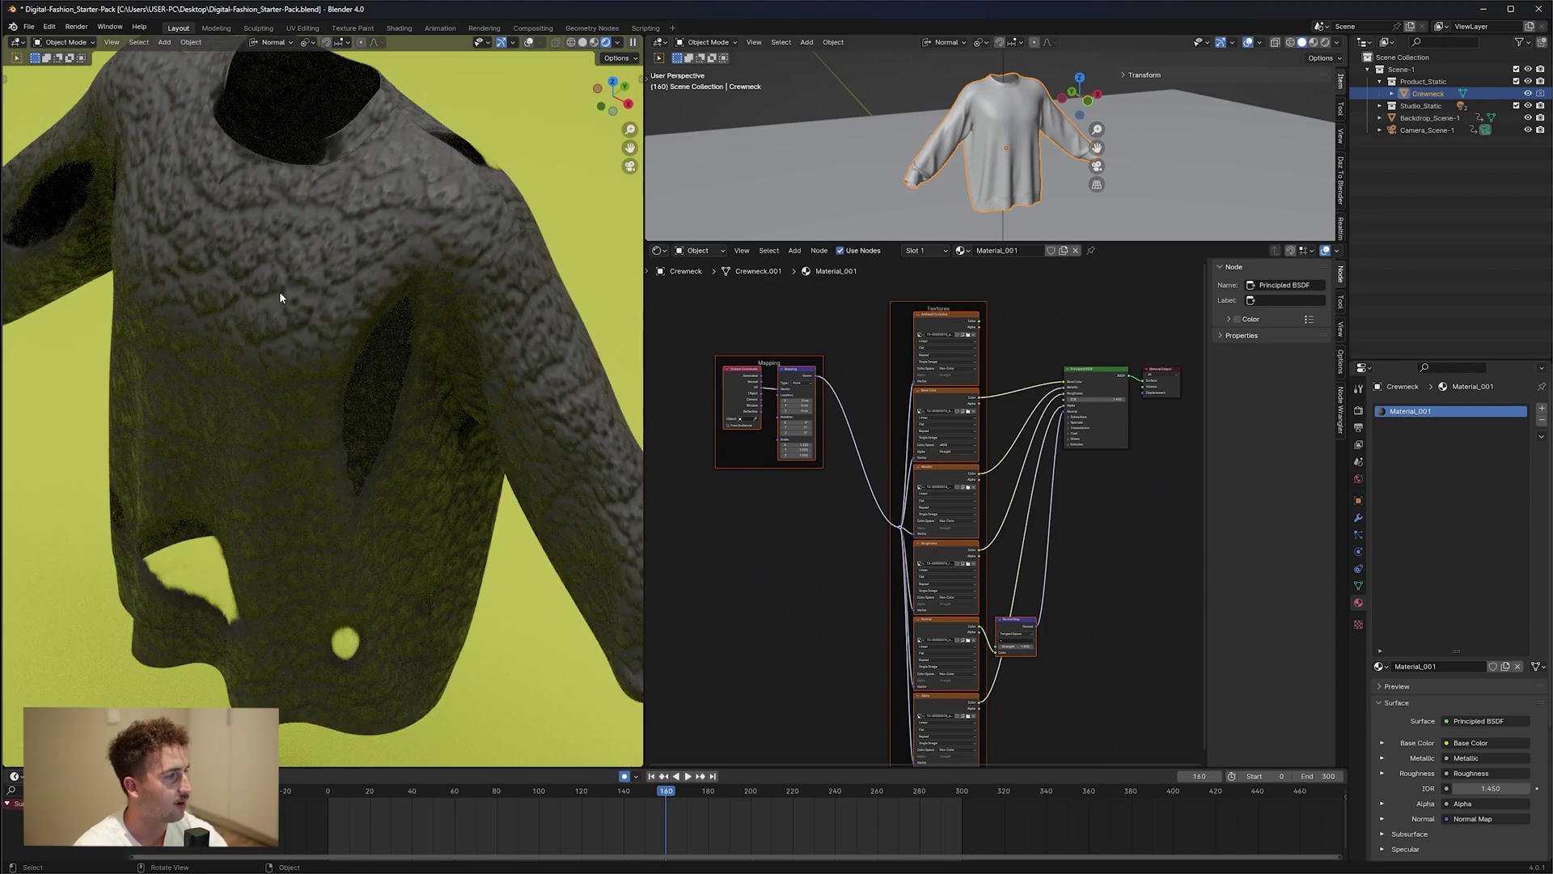
scroll(762, 493, "up", 4)
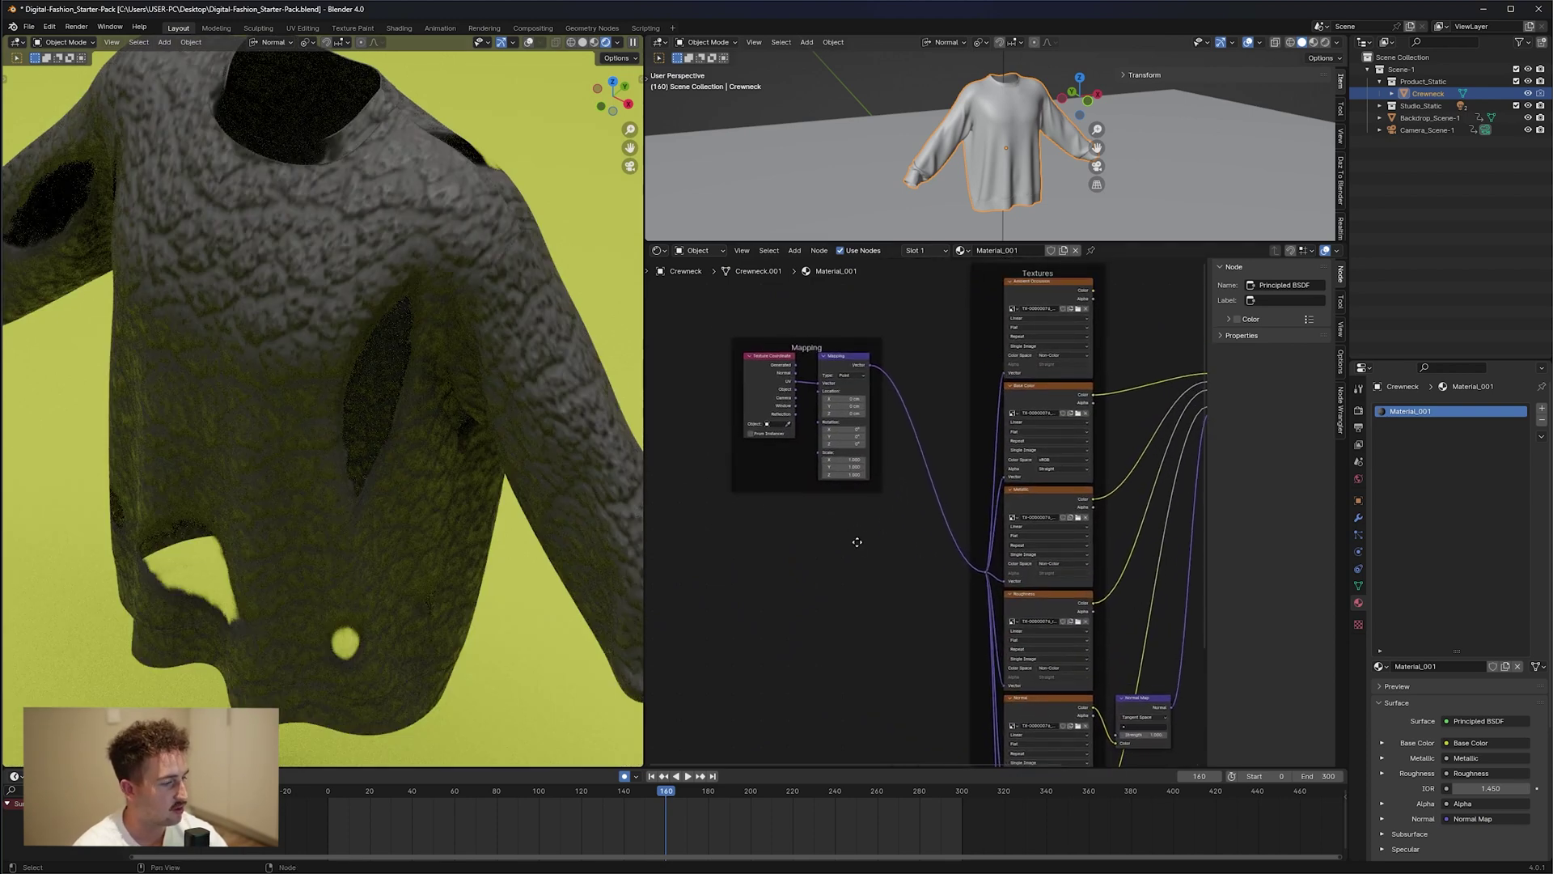
key("shift+a")
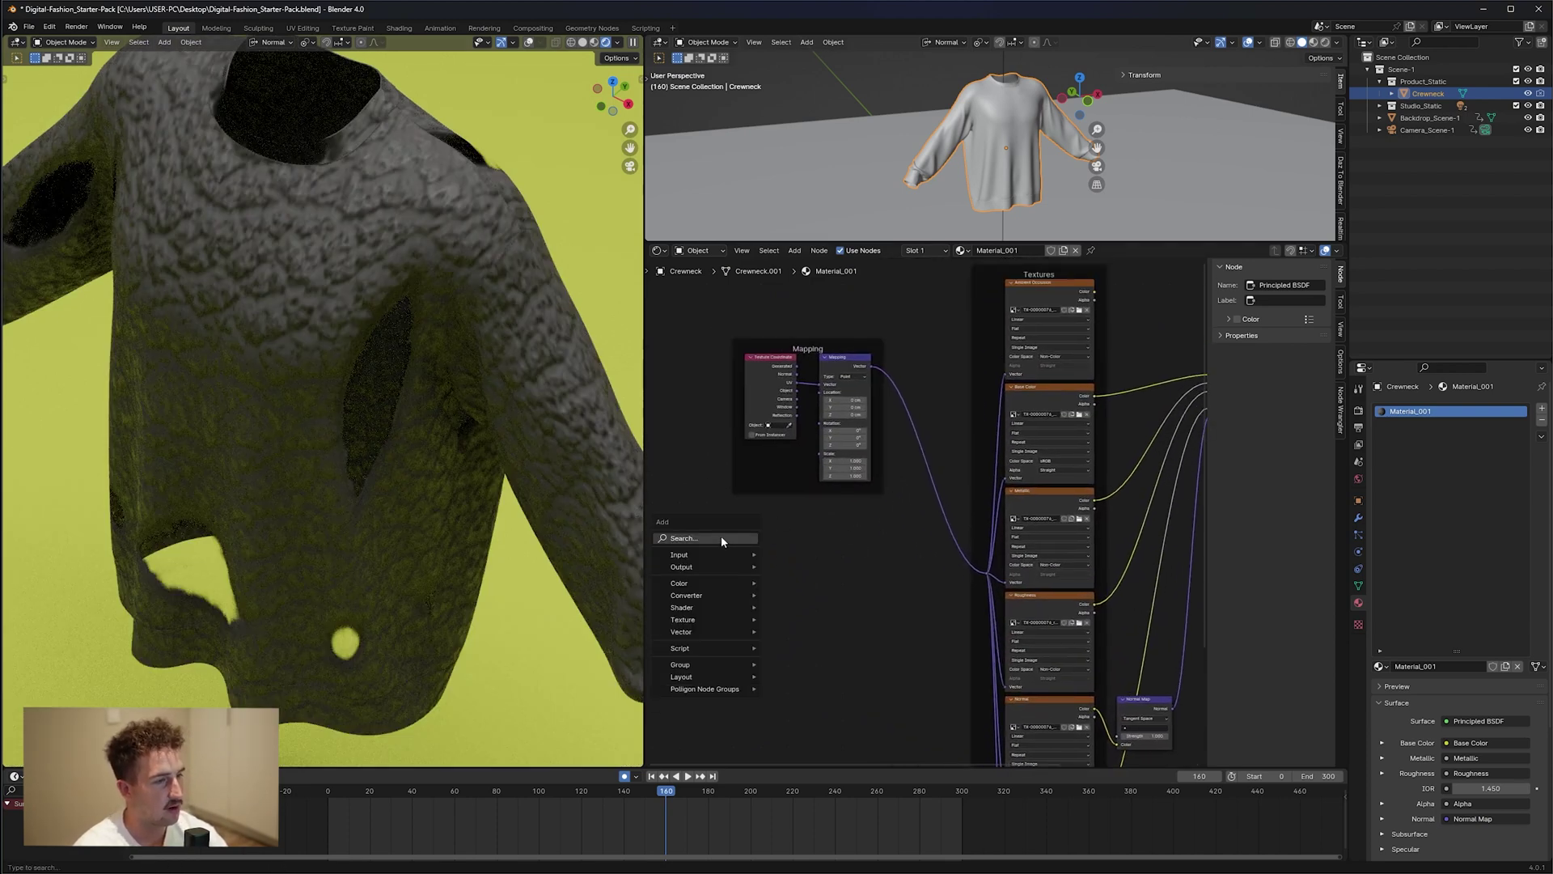
left_click(721, 539)
type("value")
key("Return")
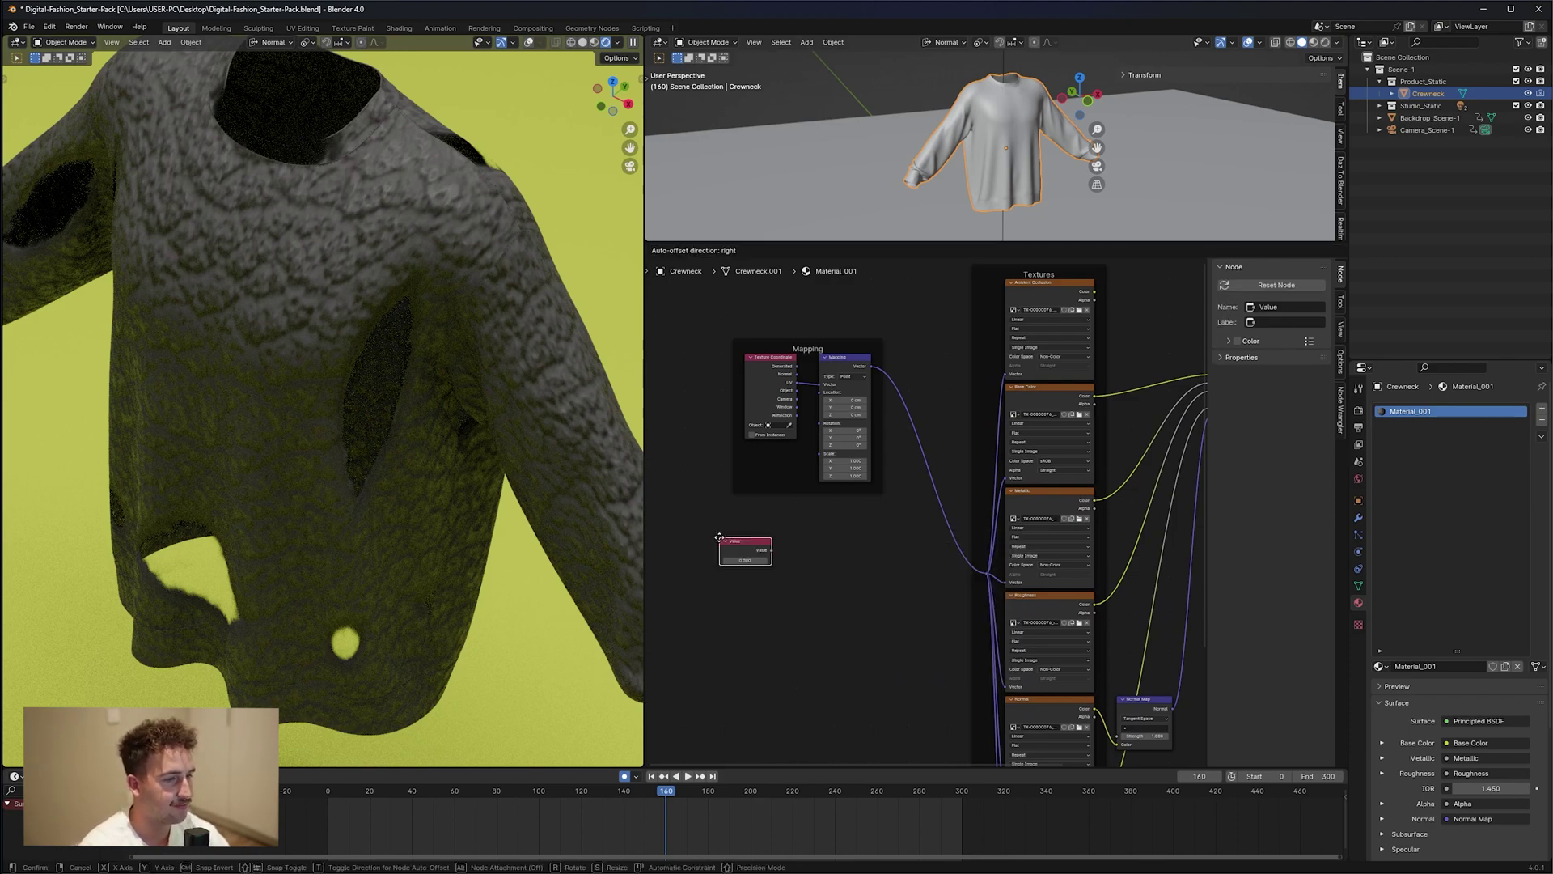
left_click(797, 473)
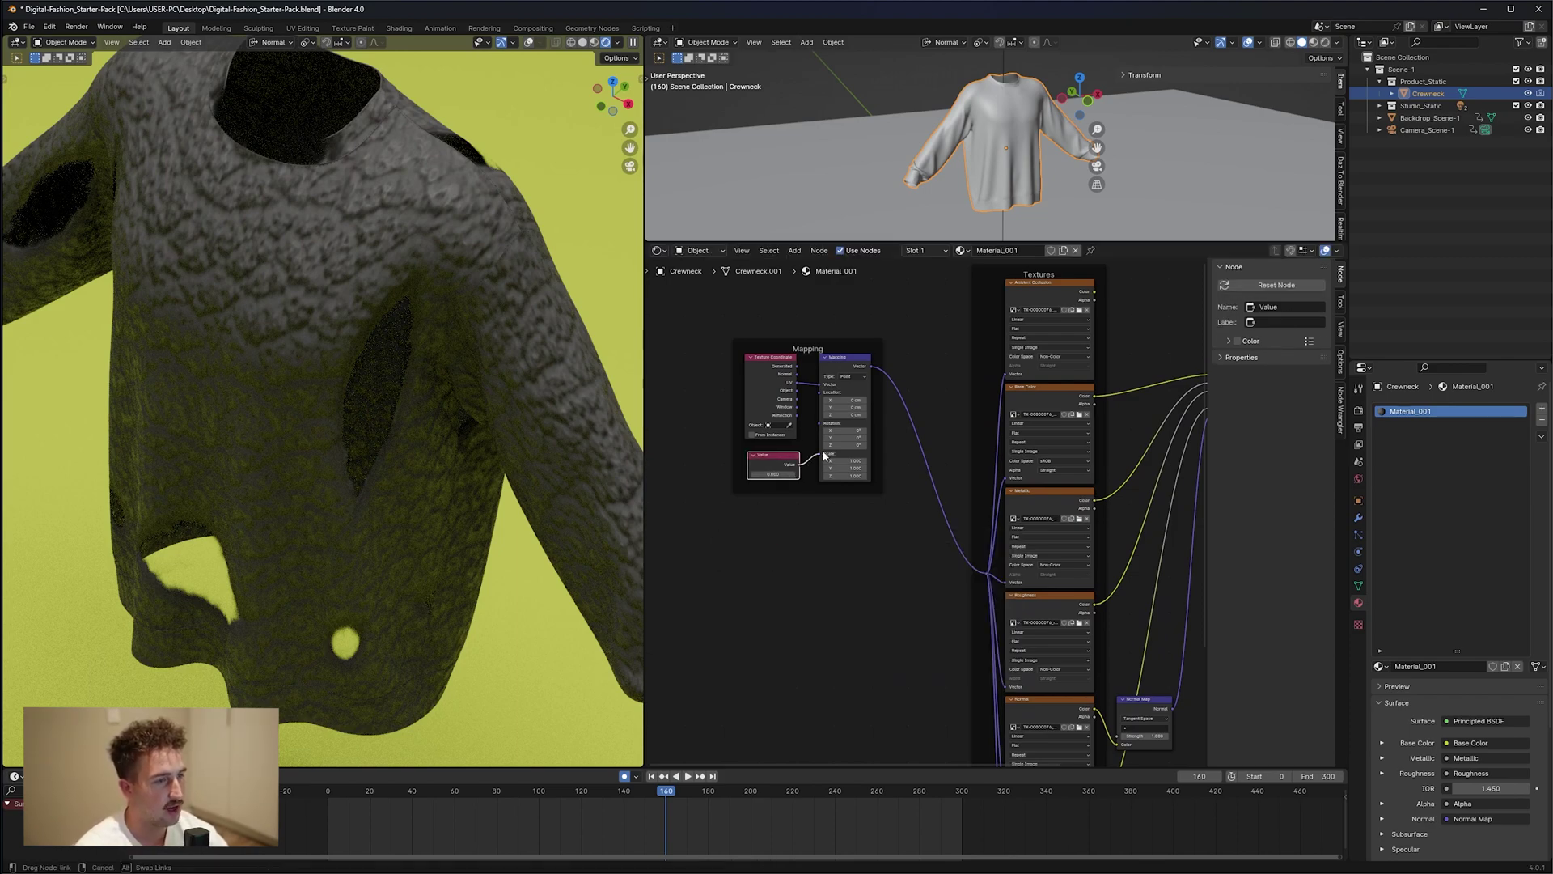
left_click_drag(823, 455, 821, 470)
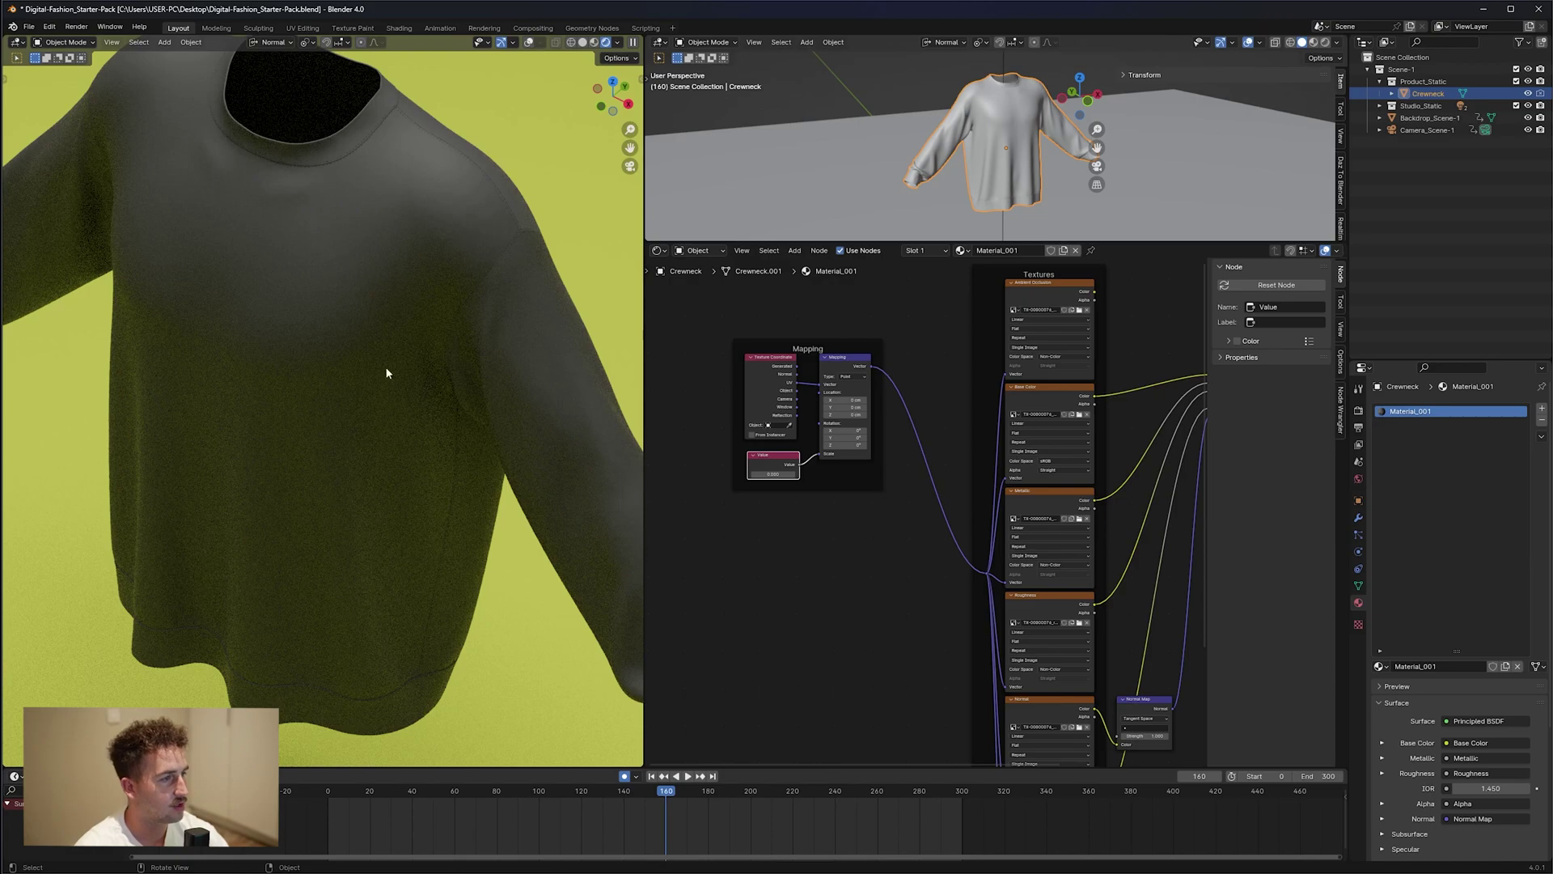
Step: Raise the Value node to 49 so the leather pattern tiles finely
scroll(308, 359, "up", 5)
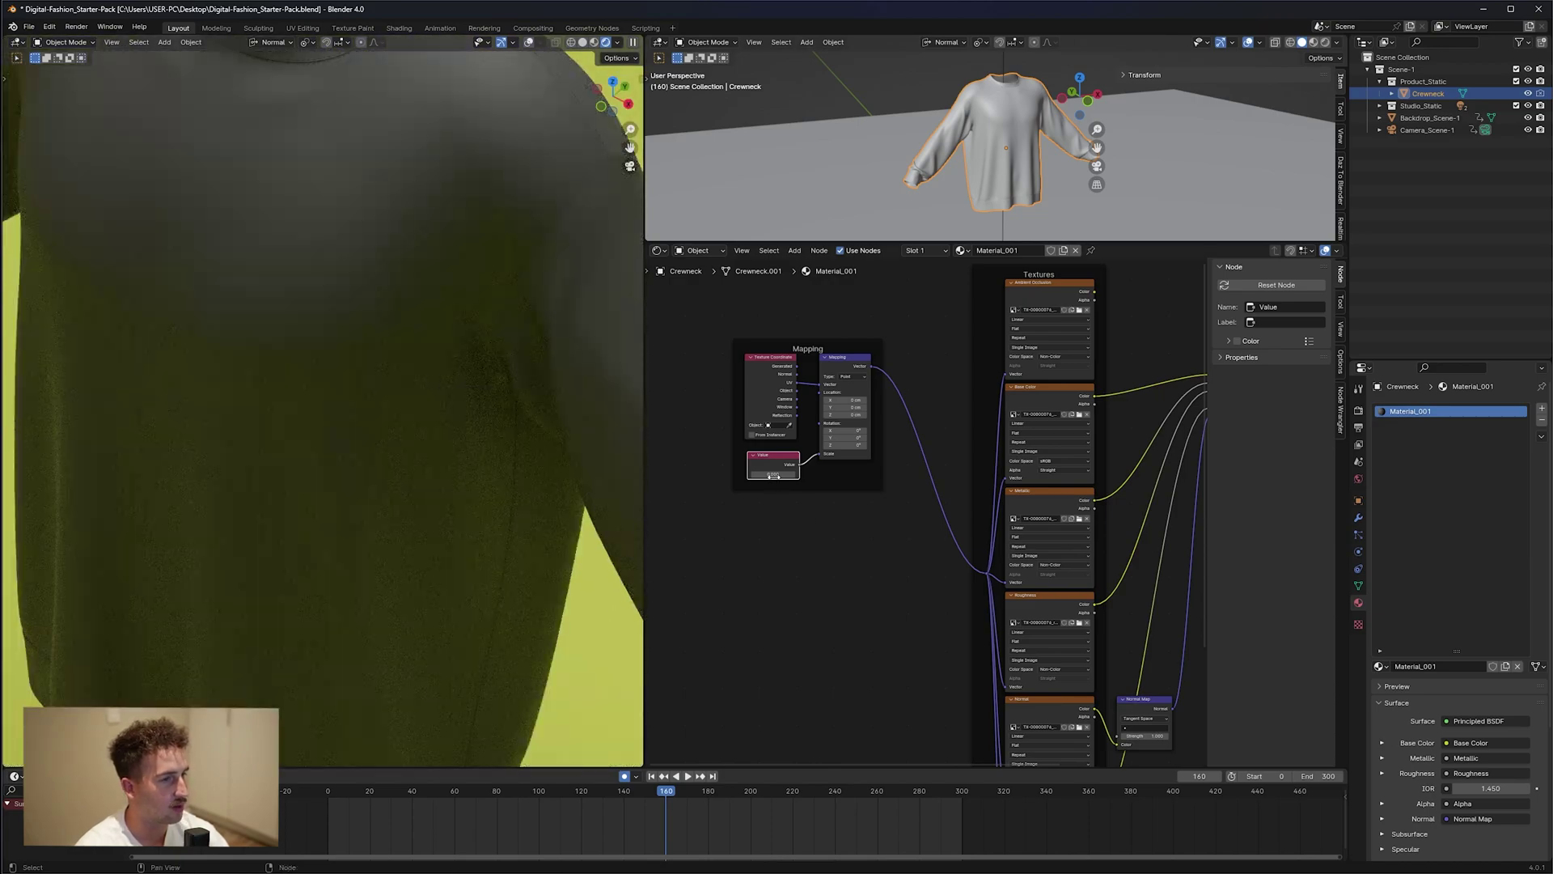
scroll(774, 475, "up", 4)
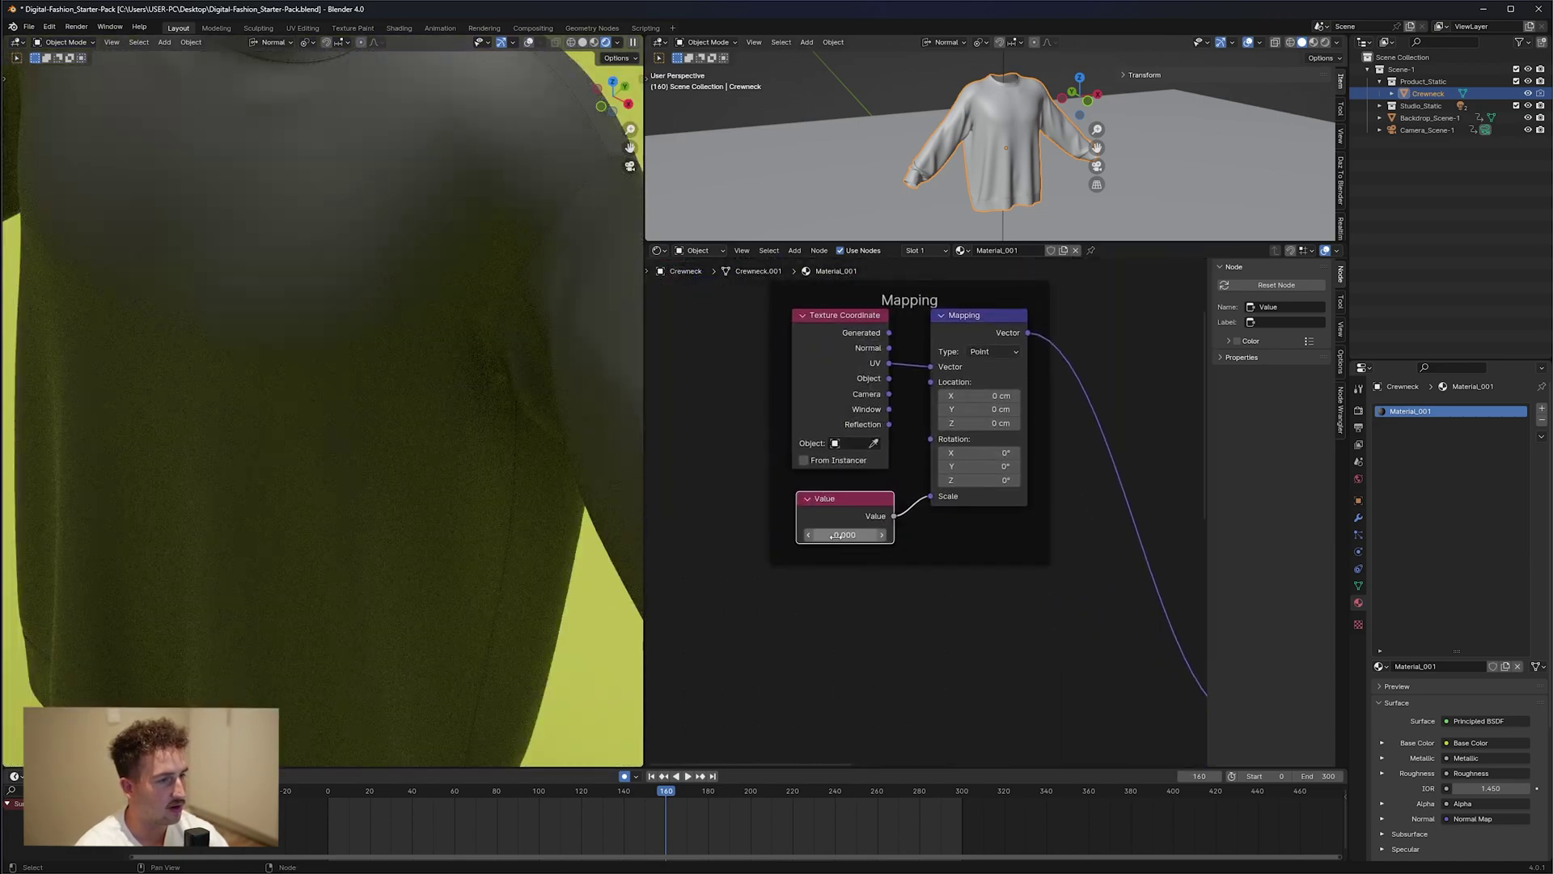
left_click_drag(833, 536, 1149, 536)
scroll(374, 395, "down", 5)
scroll(402, 389, "up", 8)
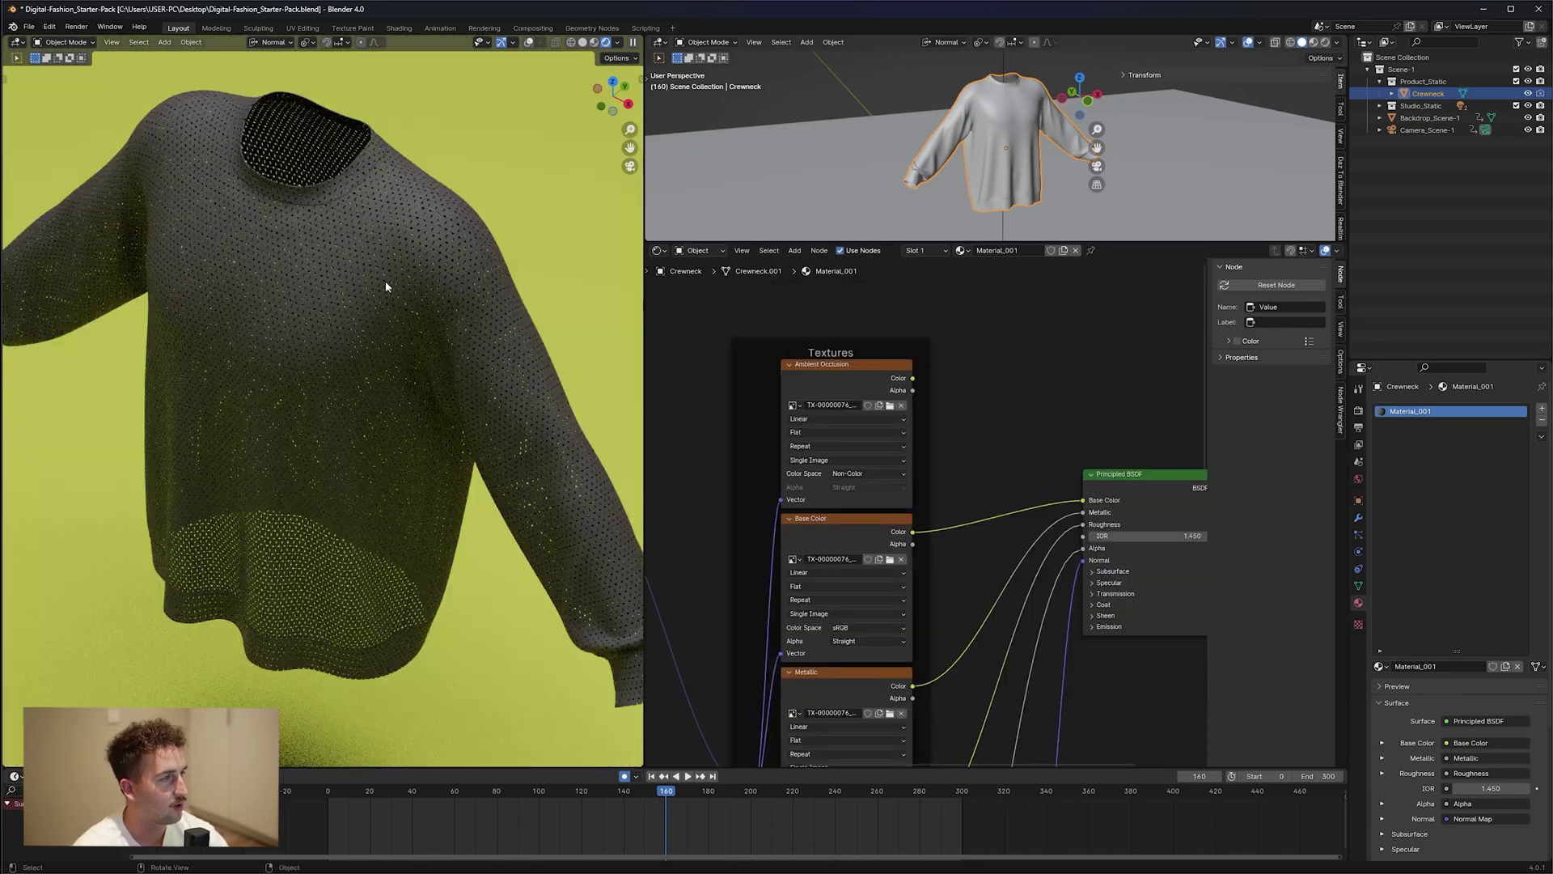
scroll(385, 279, "down", 2)
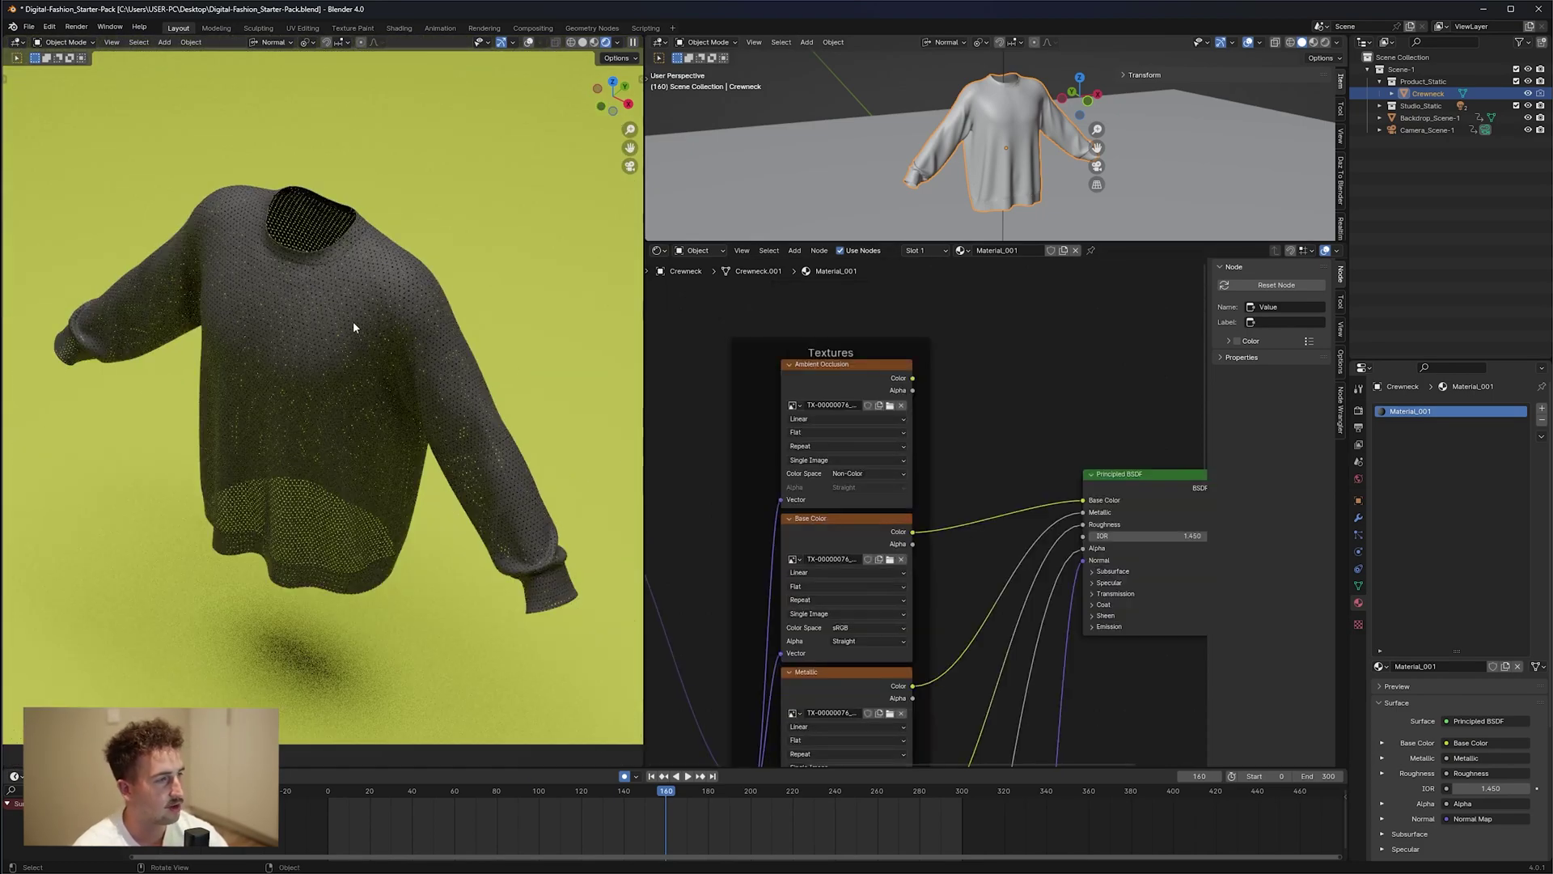
Step: Unlink the texture from Base Color and set the Principled BSDF Base Color to blue
middle_click_drag(950, 572, 951, 538)
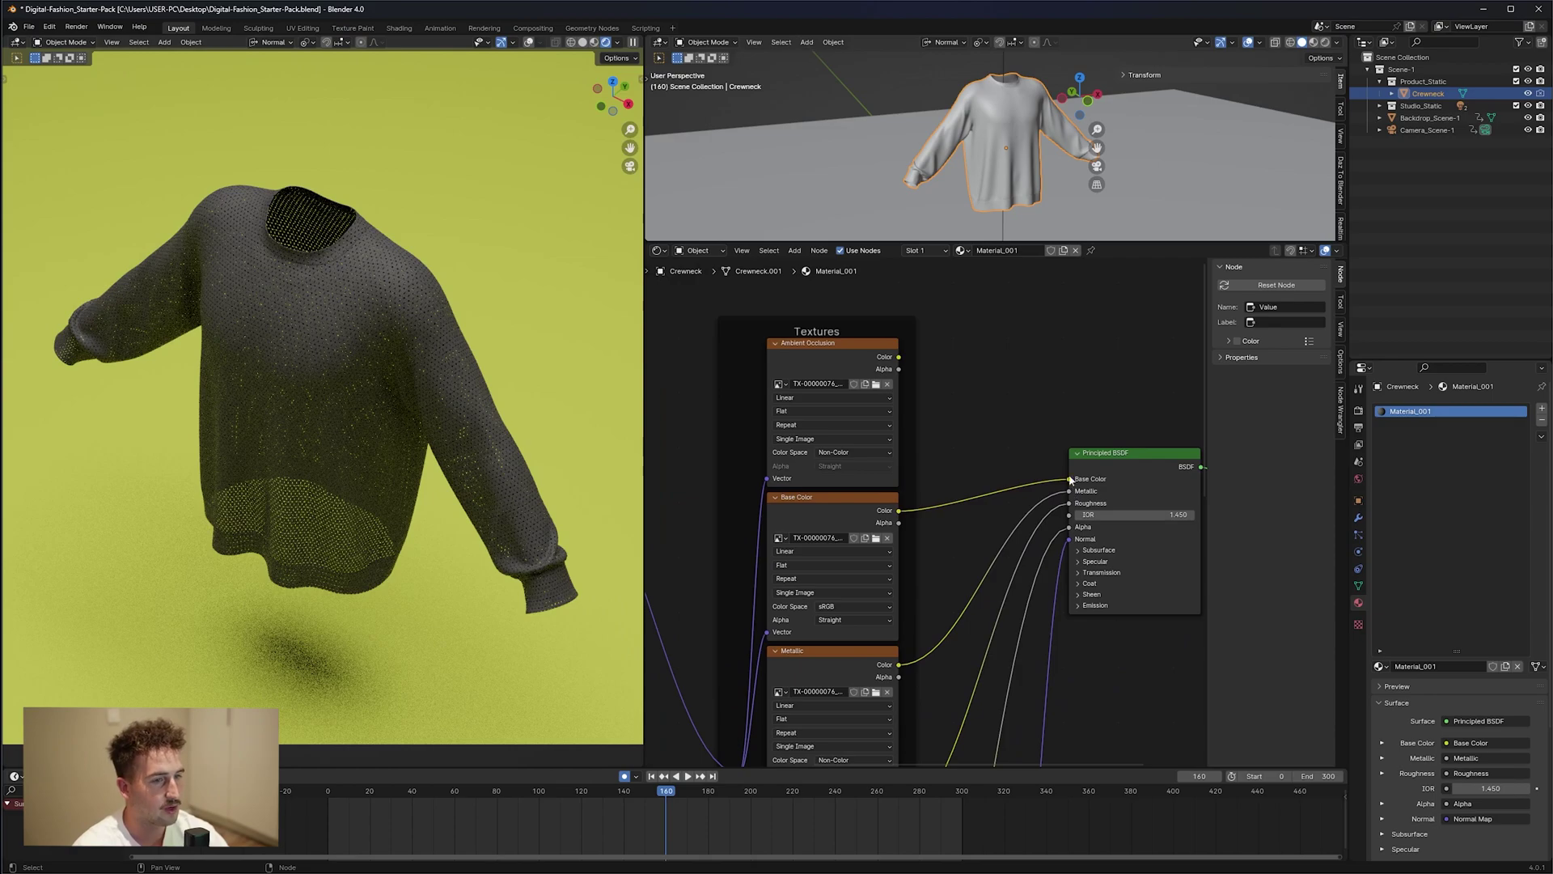
left_click_drag(1070, 480, 849, 506)
scroll(405, 197, "up", 3)
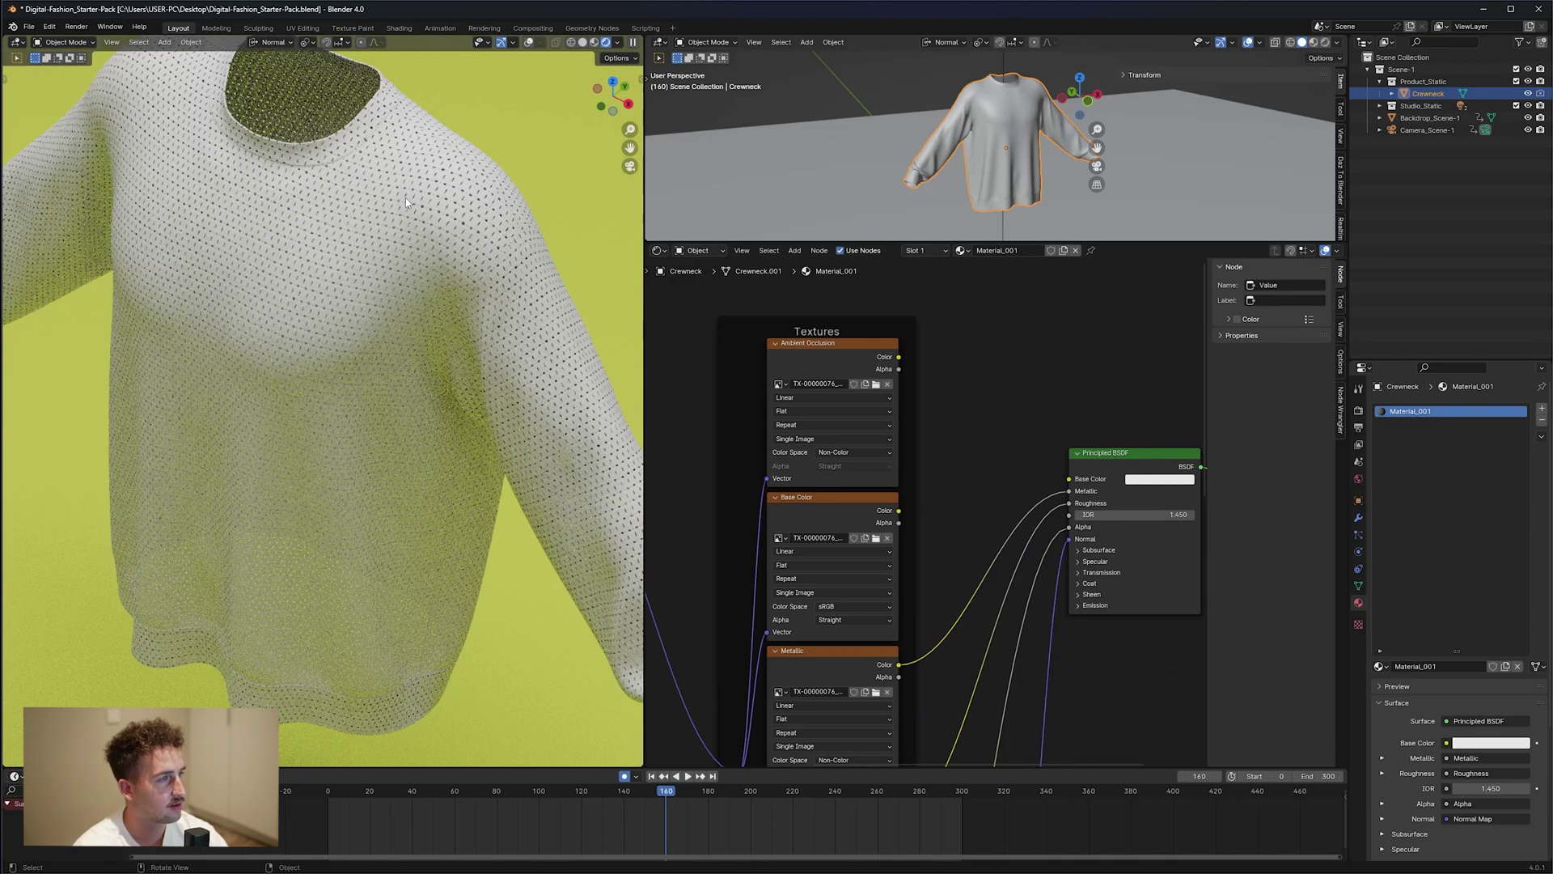
middle_click_drag(1019, 483, 883, 509)
left_click(1023, 505)
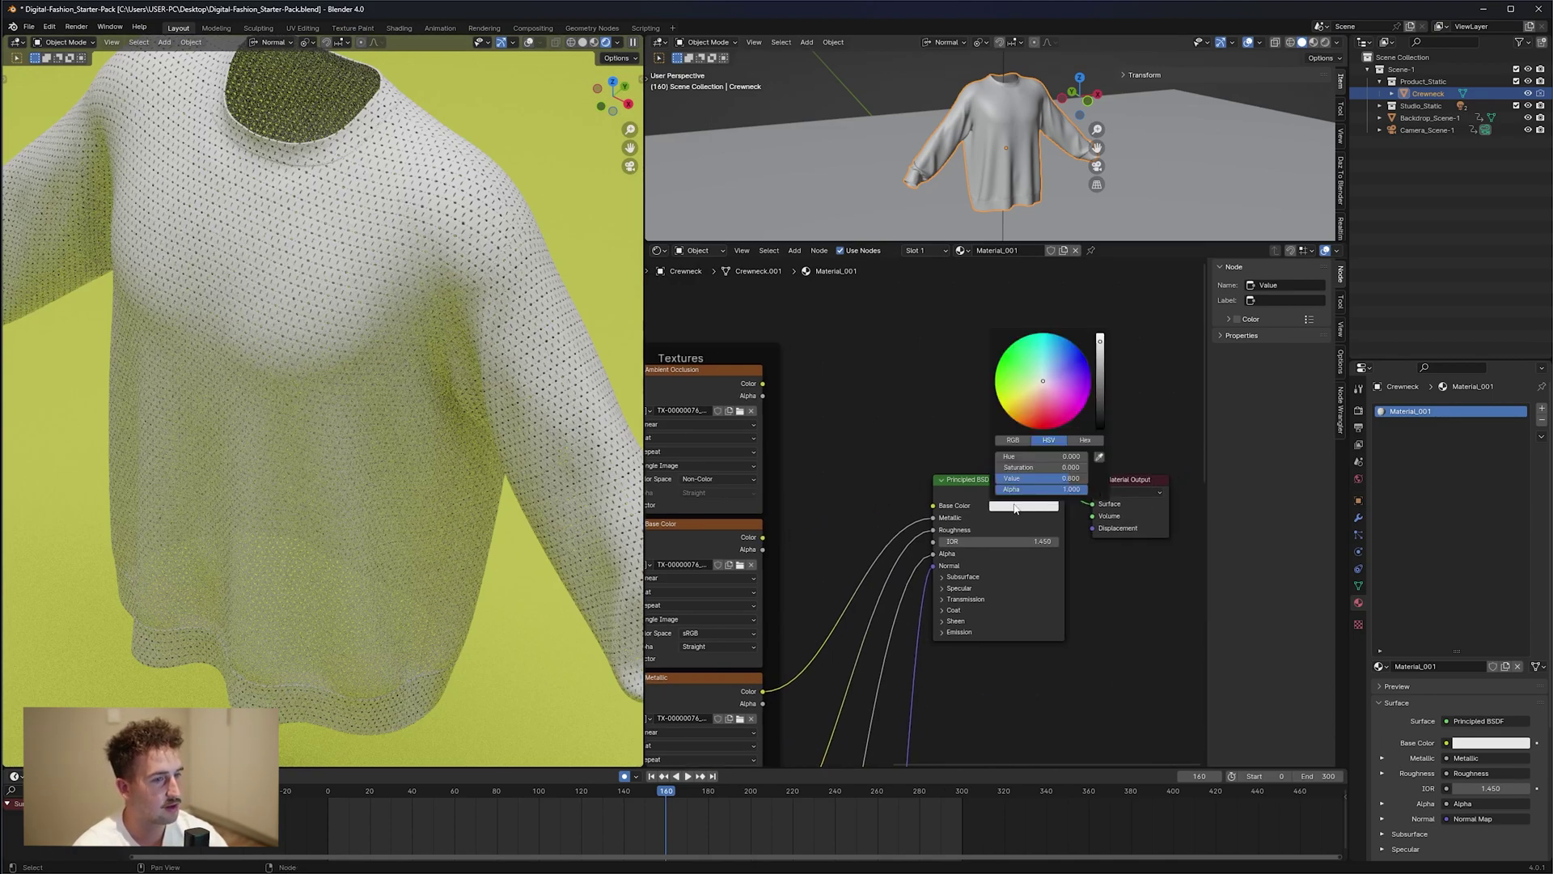
left_click(1085, 403)
mouse_move(1085, 404)
left_mouse_down()
mouse_move(1042, 429)
mouse_move(996, 397)
mouse_move(1001, 357)
mouse_move(1081, 351)
left_mouse_up()
scroll(491, 397, "down", 4)
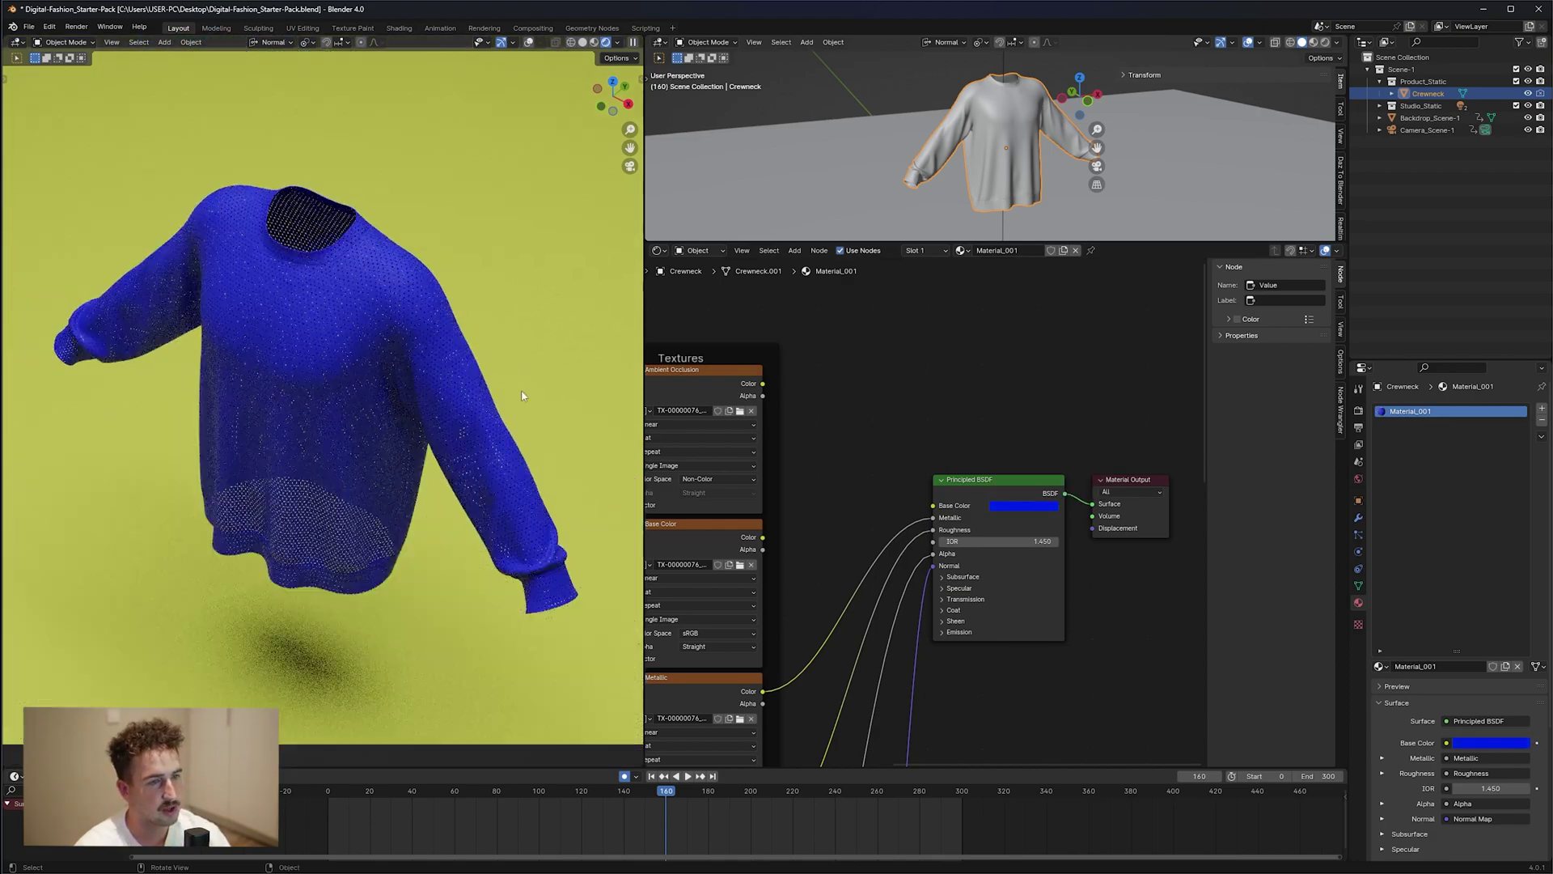
scroll(930, 432, "down", 2)
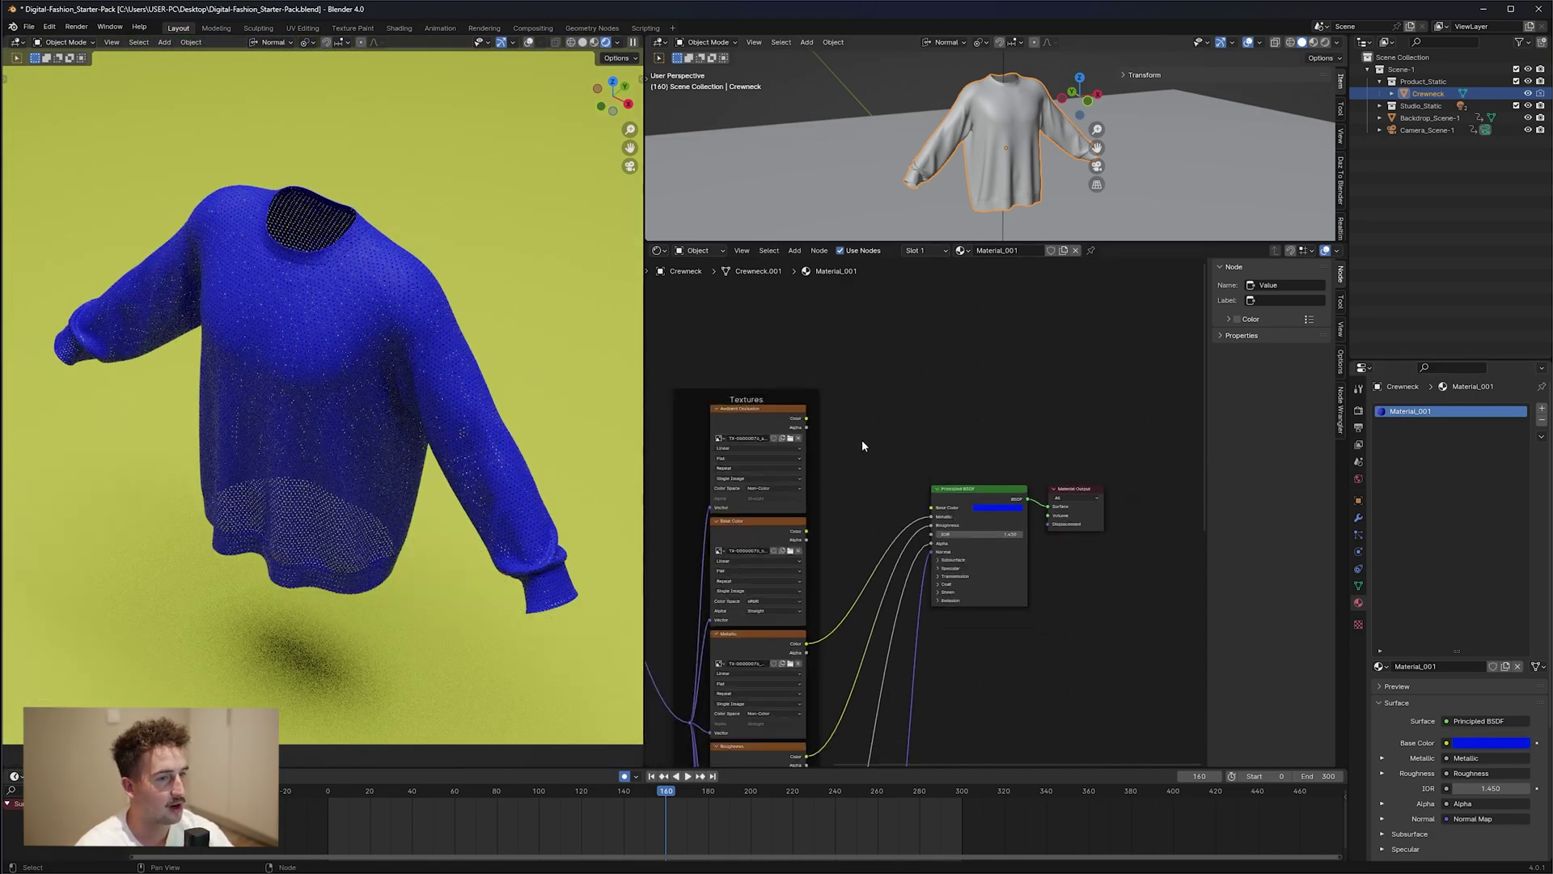